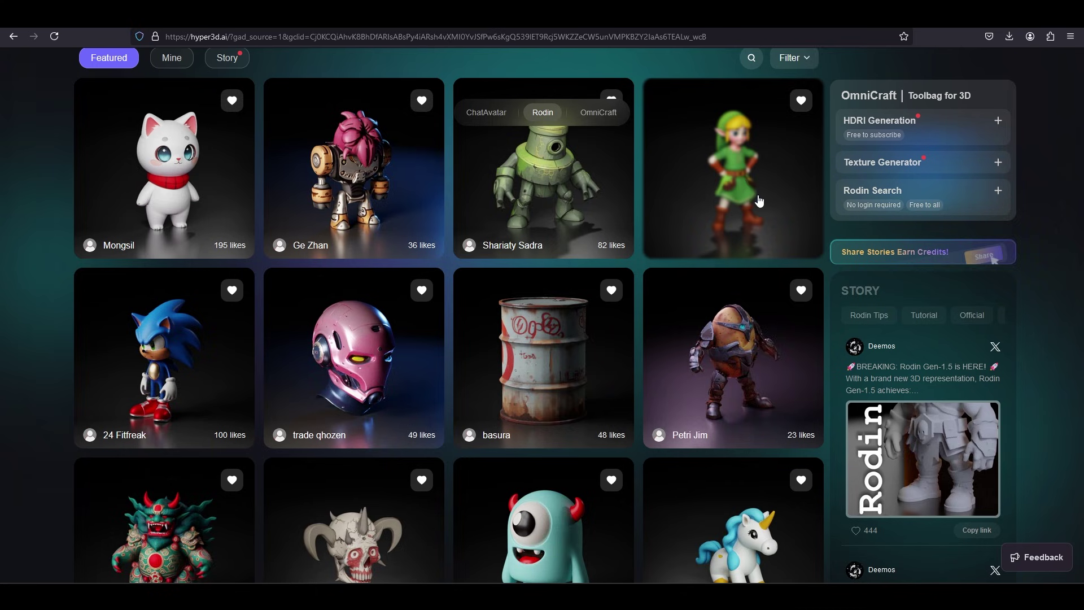
Scroll the Featured gallery to its last row and preview the Mario model card.
scroll(760, 206, down, 3)
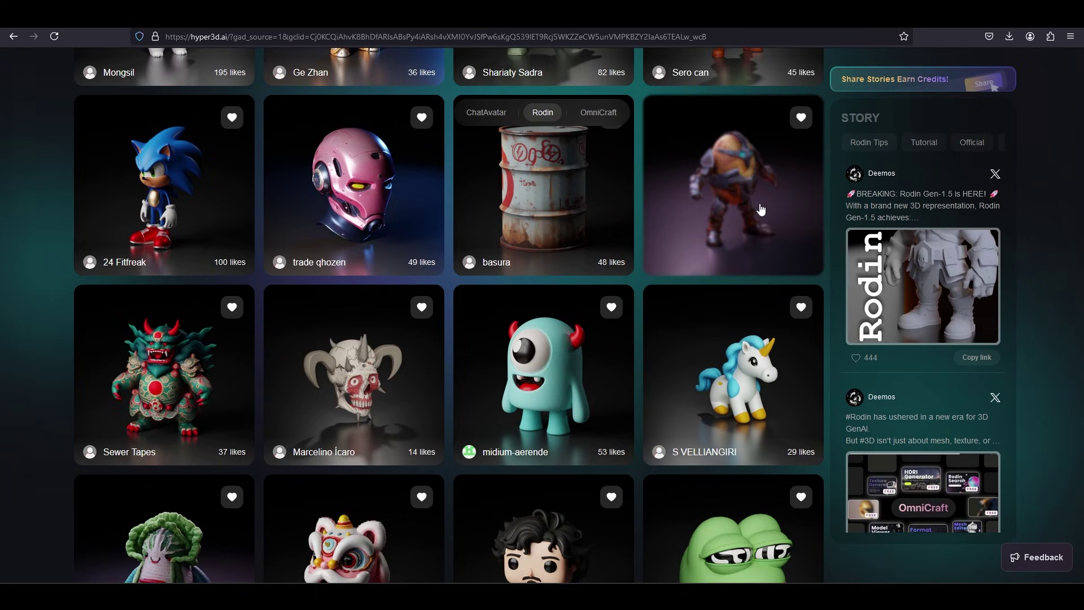
scroll(760, 210, down, 3)
scroll(760, 210, down, 2)
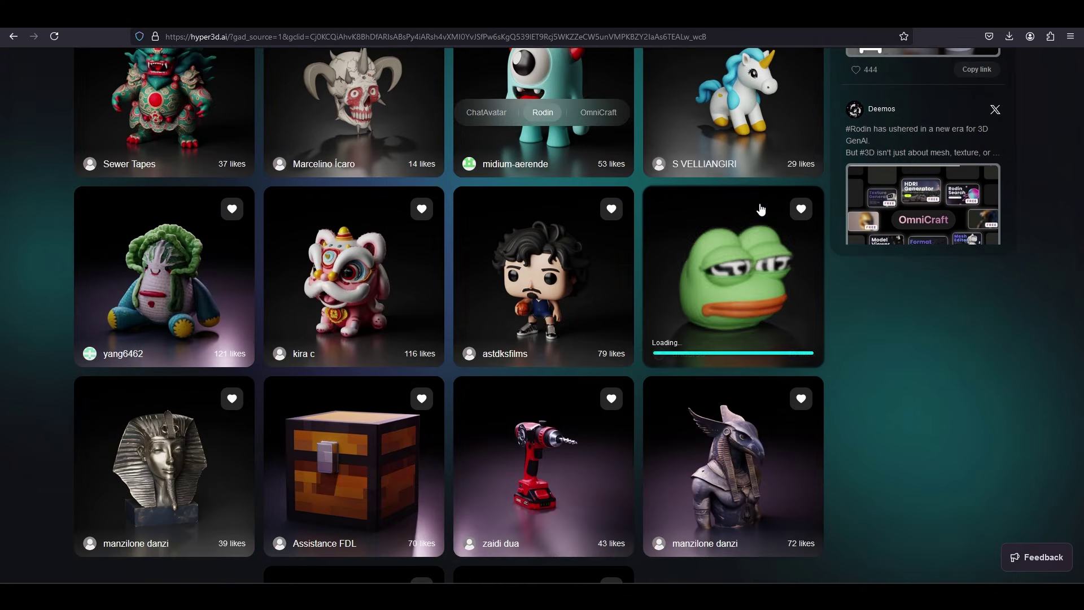
scroll(761, 210, down, 3)
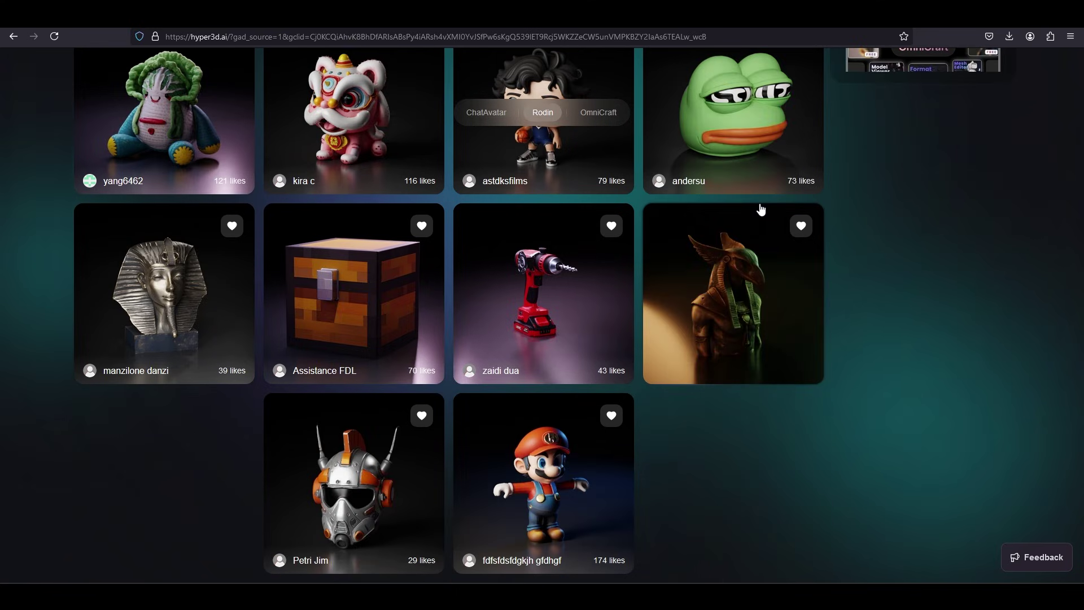
scroll(760, 209, down, 3)
scroll(583, 302, down, 1)
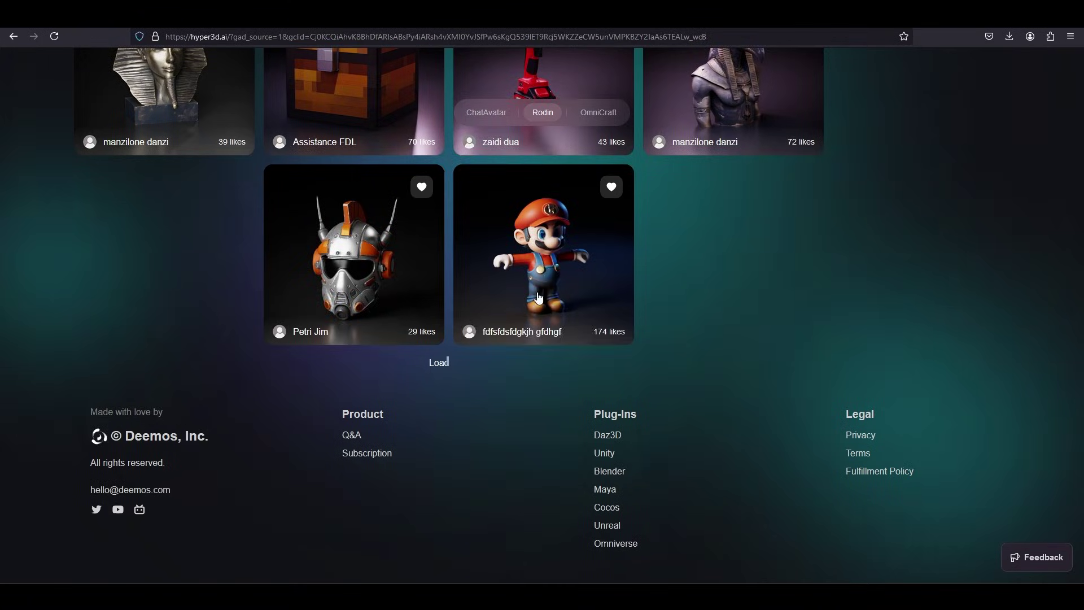
mouse_move(551, 272)
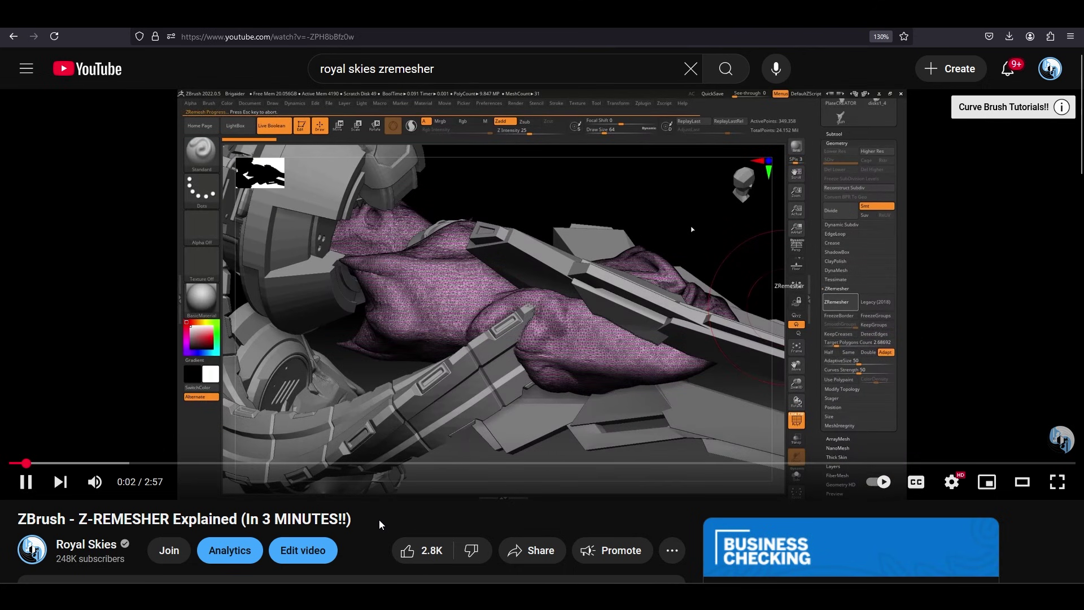
Jump ahead twice in the Z-Remesher tutorial to reach the remeshed results.
click(76, 463)
click(184, 463)
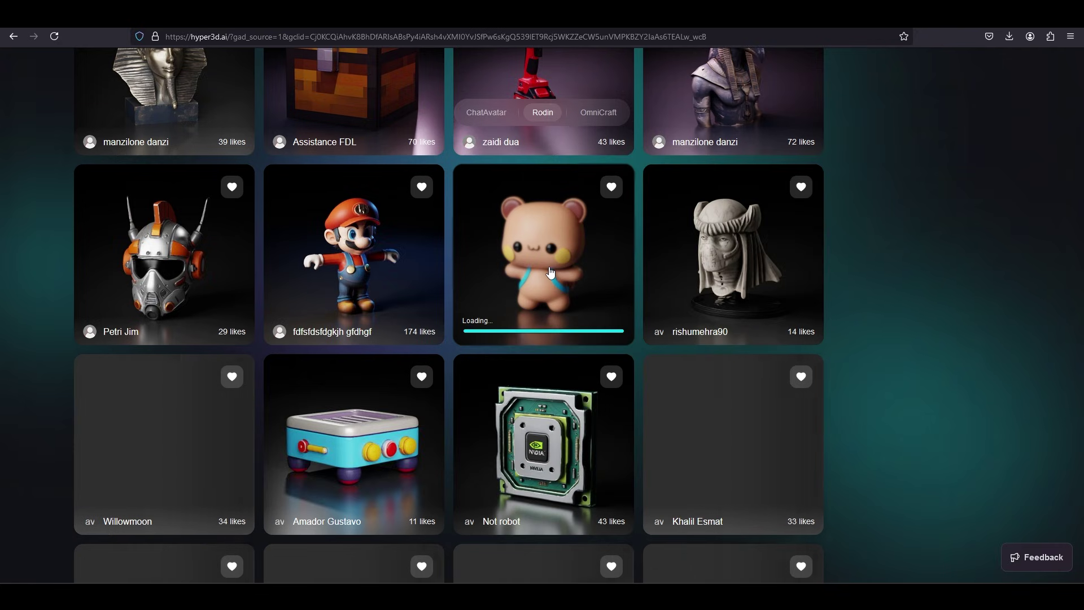
Scroll through the rest of the Rodin gallery, then open the Abposters medieval knight shield image result.
scroll(925, 272, down, 5)
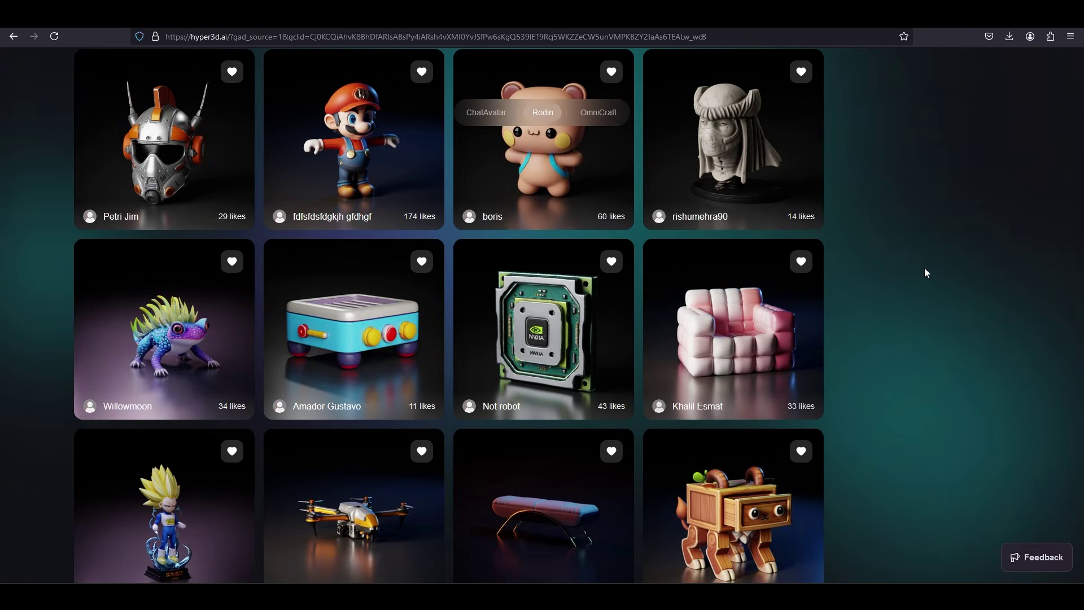
scroll(925, 269, down, 5)
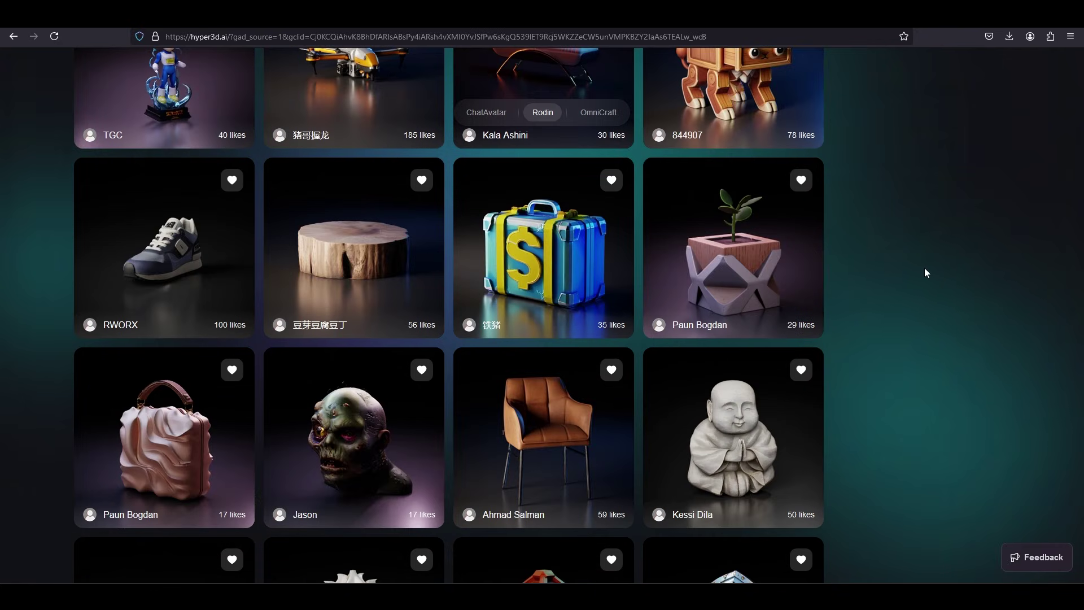
scroll(925, 269, down, 4)
scroll(925, 273, down, 2)
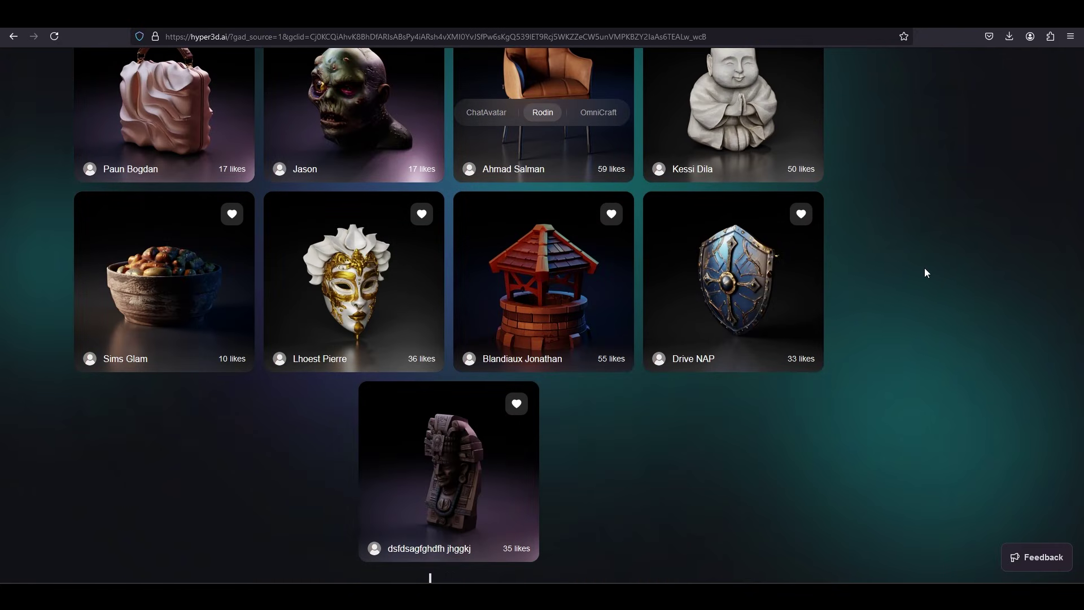
scroll(924, 273, down, 3)
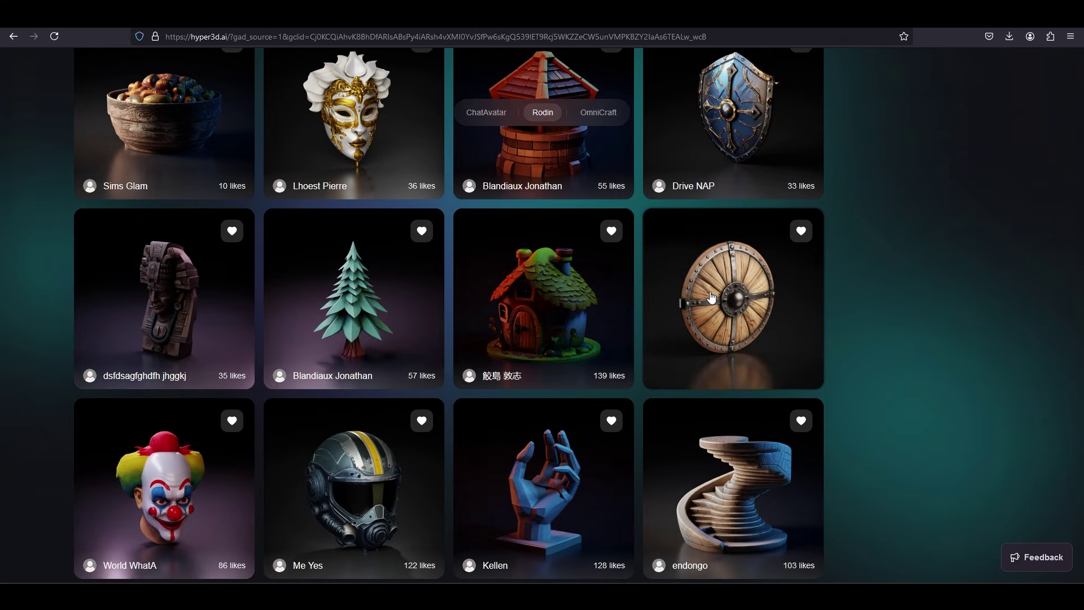
scroll(712, 298, down, 3)
scroll(712, 298, down, 3)
scroll(896, 316, down, 7)
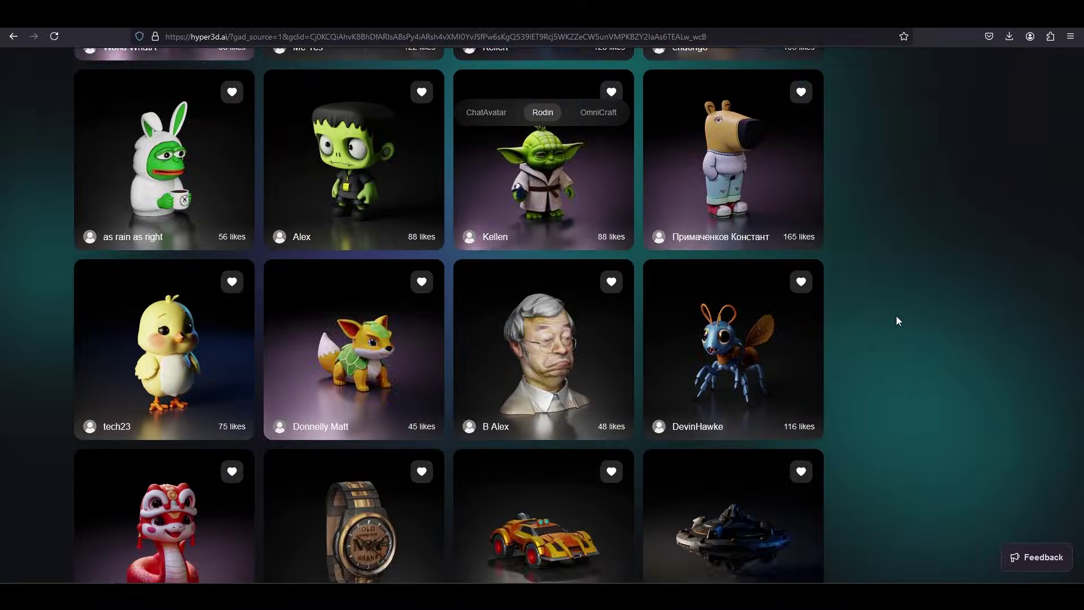
scroll(945, 358, down, 4)
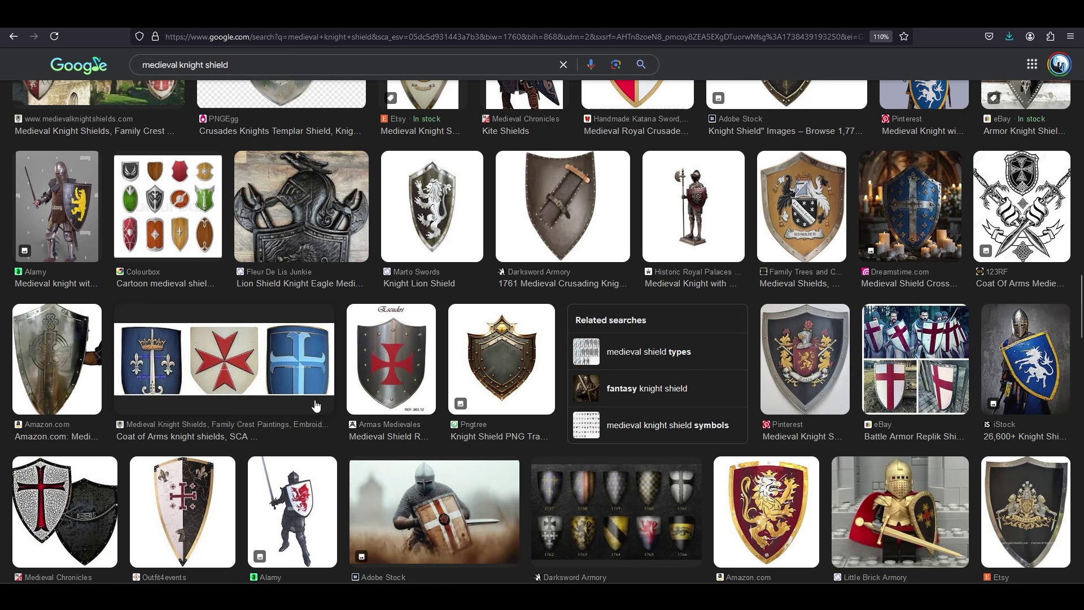
scroll(315, 405, down, 5)
click(315, 406)
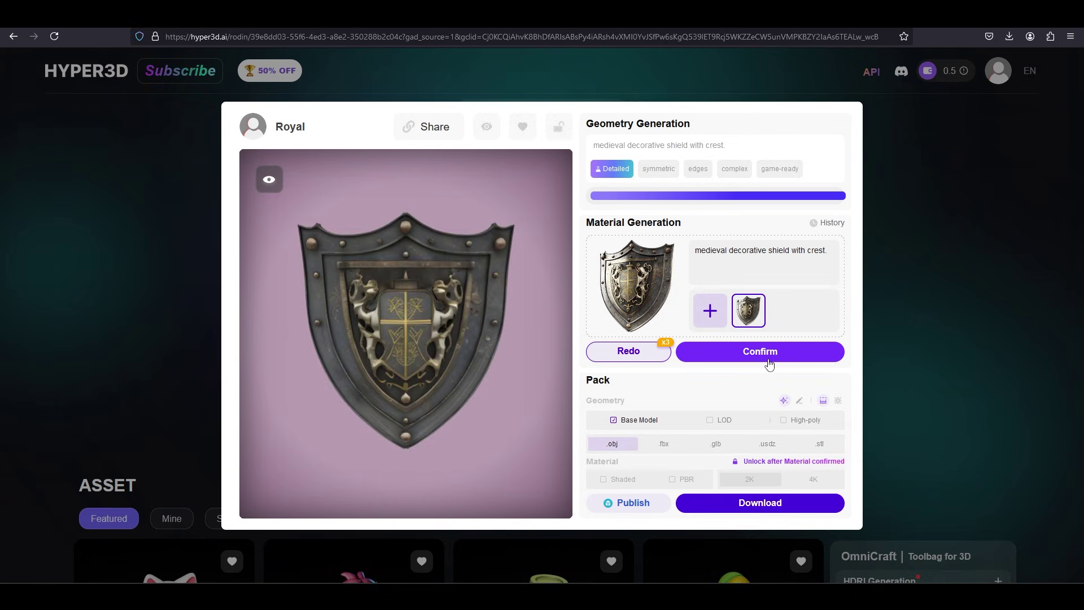
Inspect the generated shield from several angles and confirm its material.
drag(490, 364, 741, 370)
drag(399, 322, 454, 319)
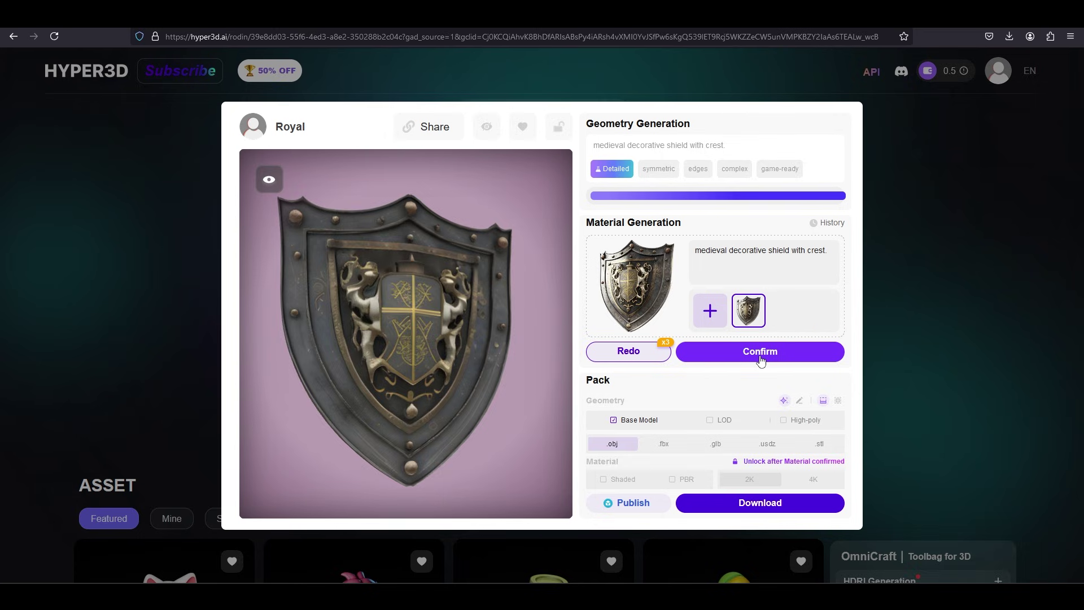
click(761, 356)
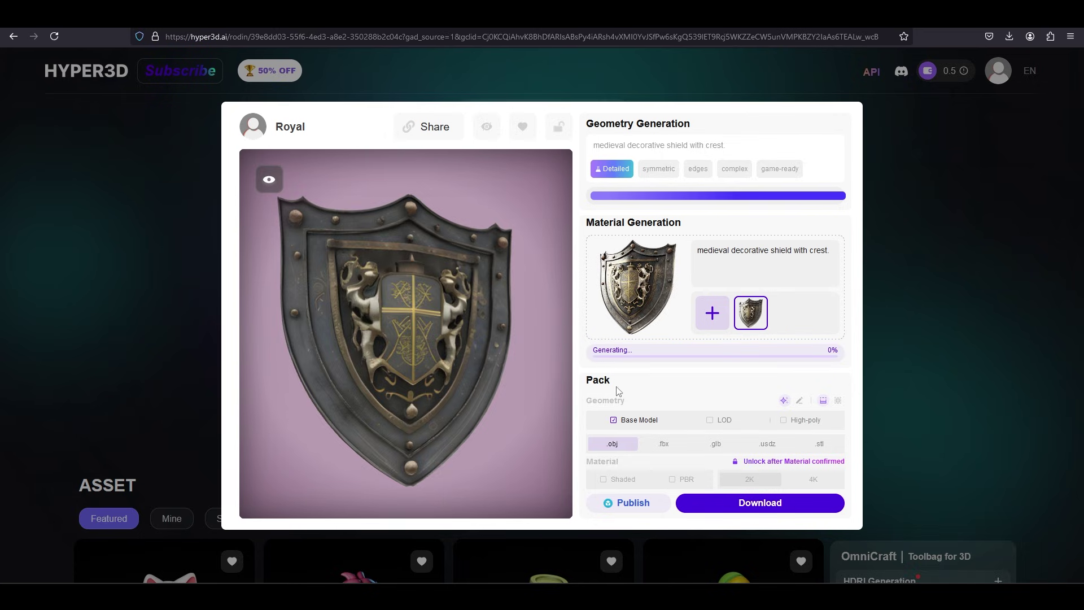
Download the shield model with its PBR textures.
click(745, 504)
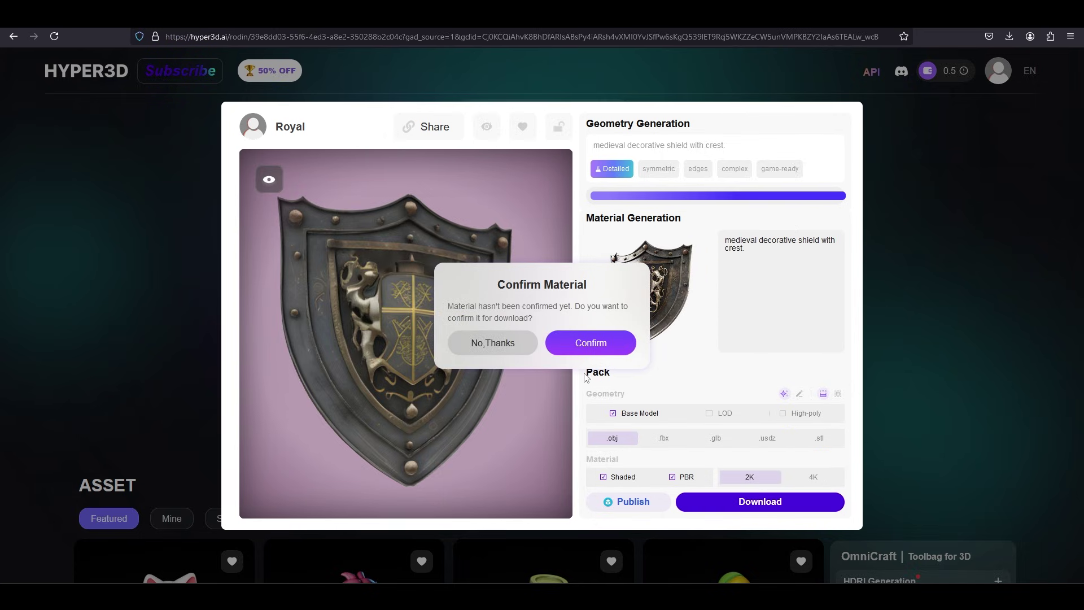
click(502, 351)
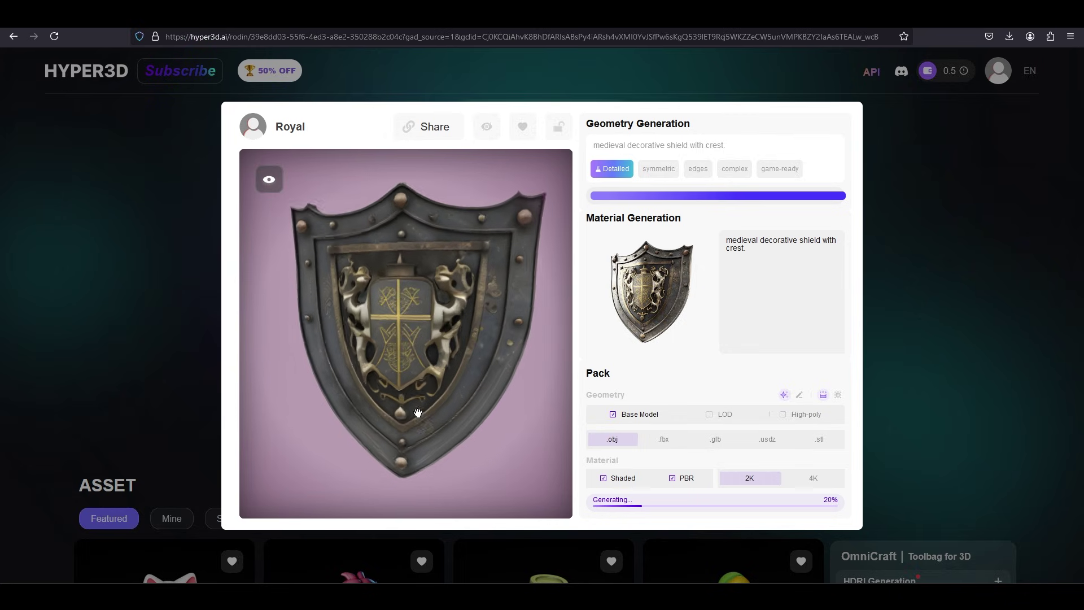
drag(419, 419, 486, 416)
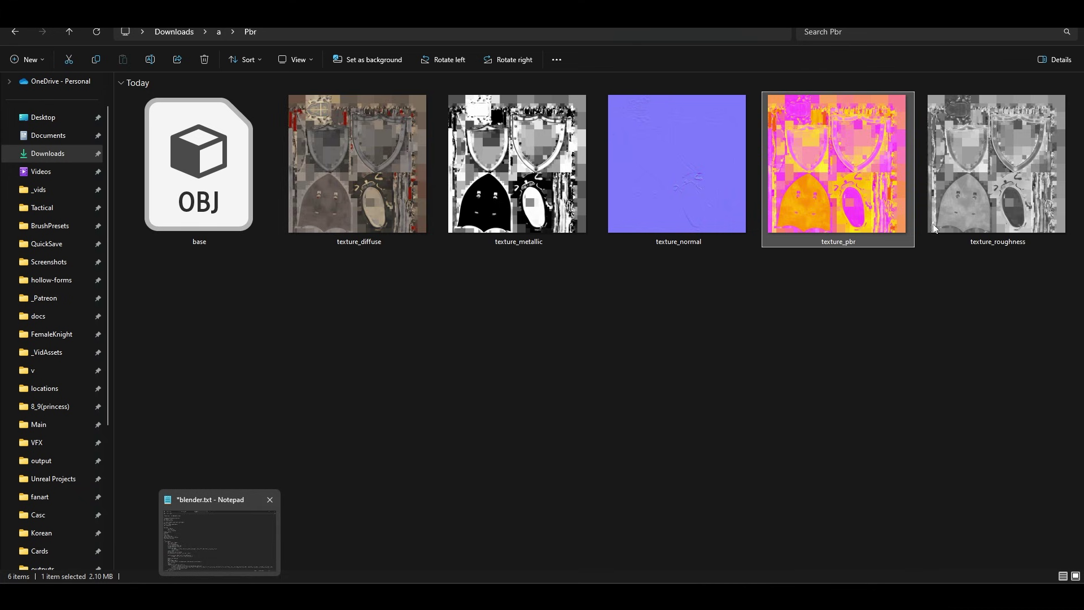
Add the texture_roughness image to the shield's shader nodes in Blender and orbit the shield.
click(998, 207)
drag(713, 437, 503, 520)
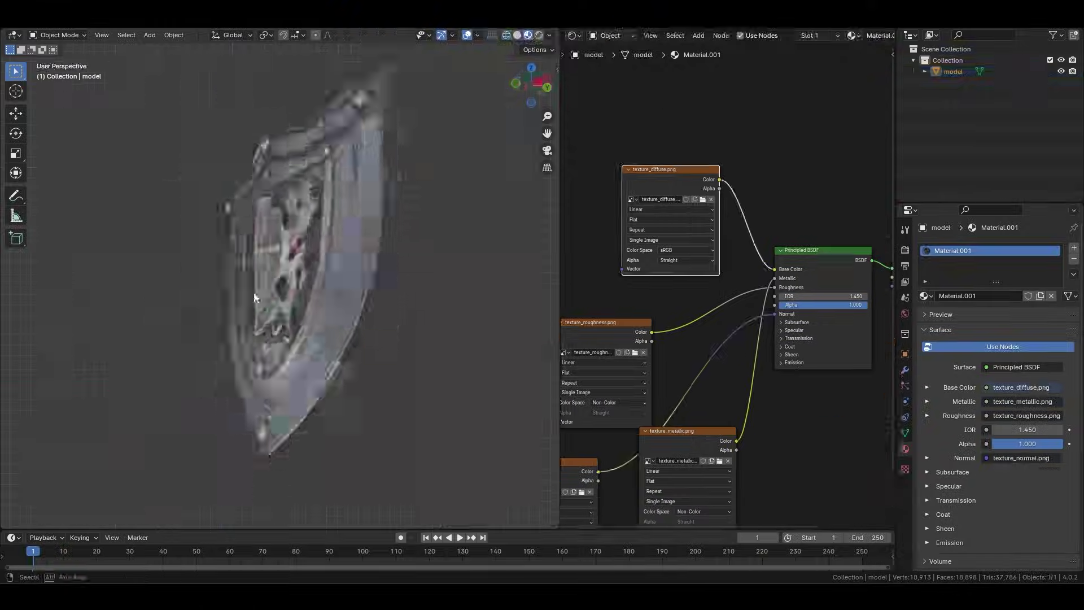
middle_drag(255, 298, 448, 269)
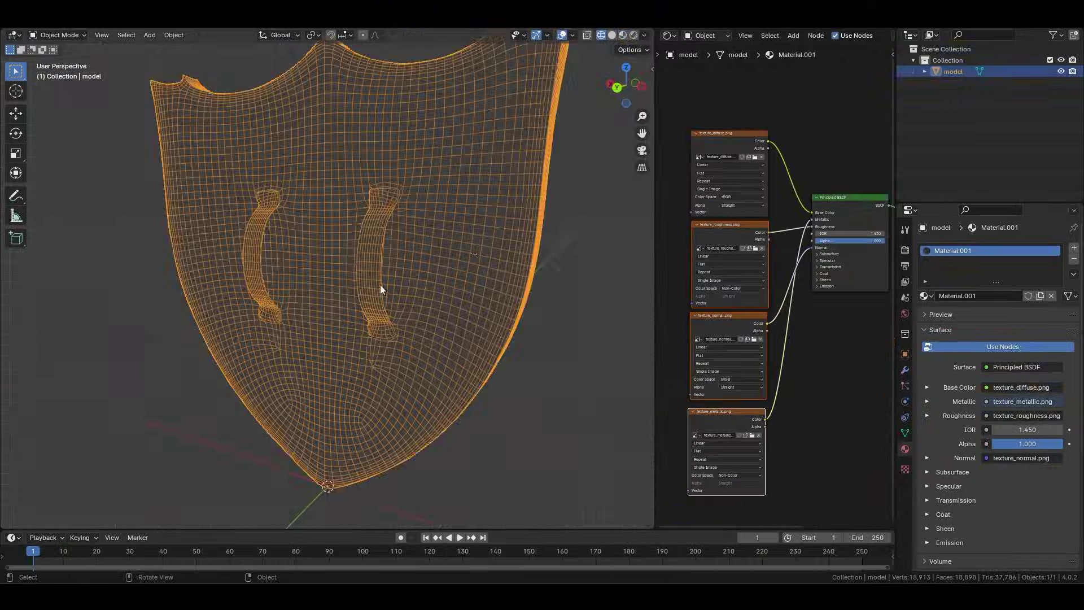
middle_drag(383, 291, 480, 309)
middle_drag(313, 367, 427, 364)
Show the shield in Material Preview shading, orbit it, and view it from the front.
click(612, 35)
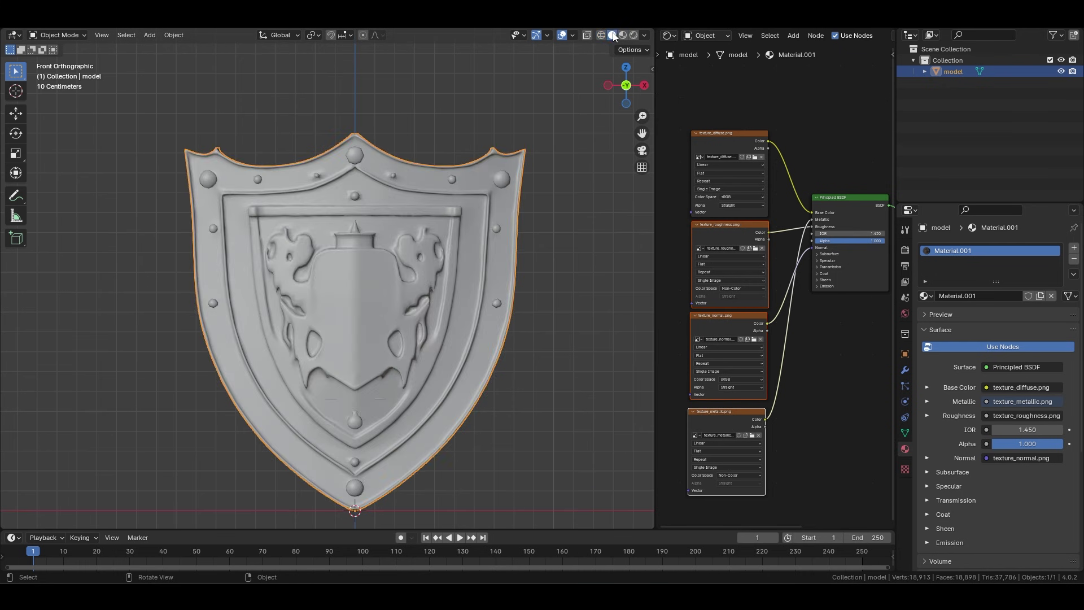
click(623, 36)
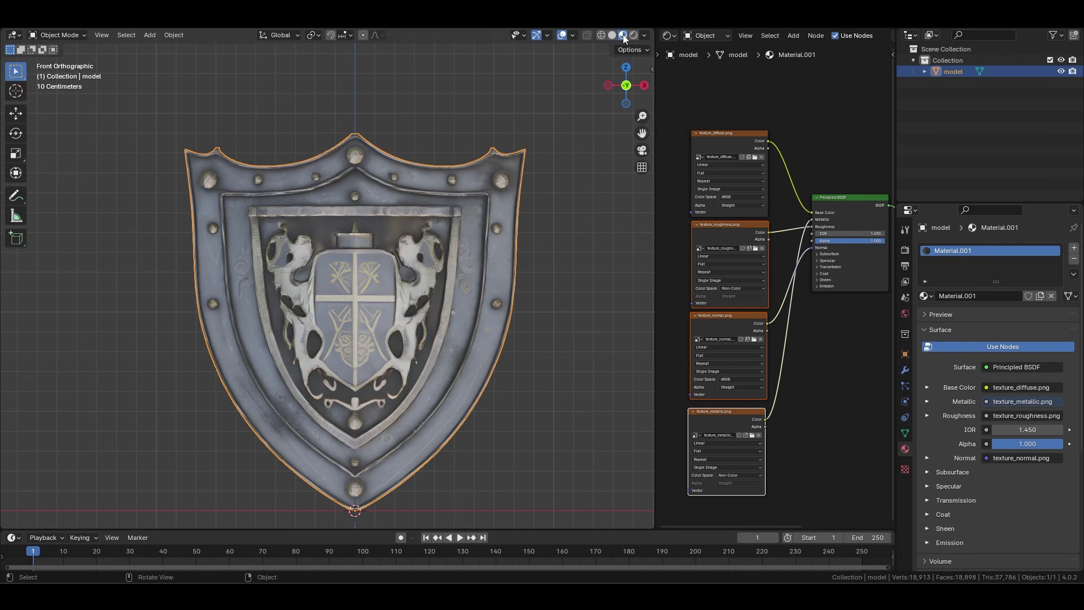
middle_drag(533, 263, 388, 344)
click(568, 343)
middle_drag(512, 284, 331, 319)
key(KP_1)
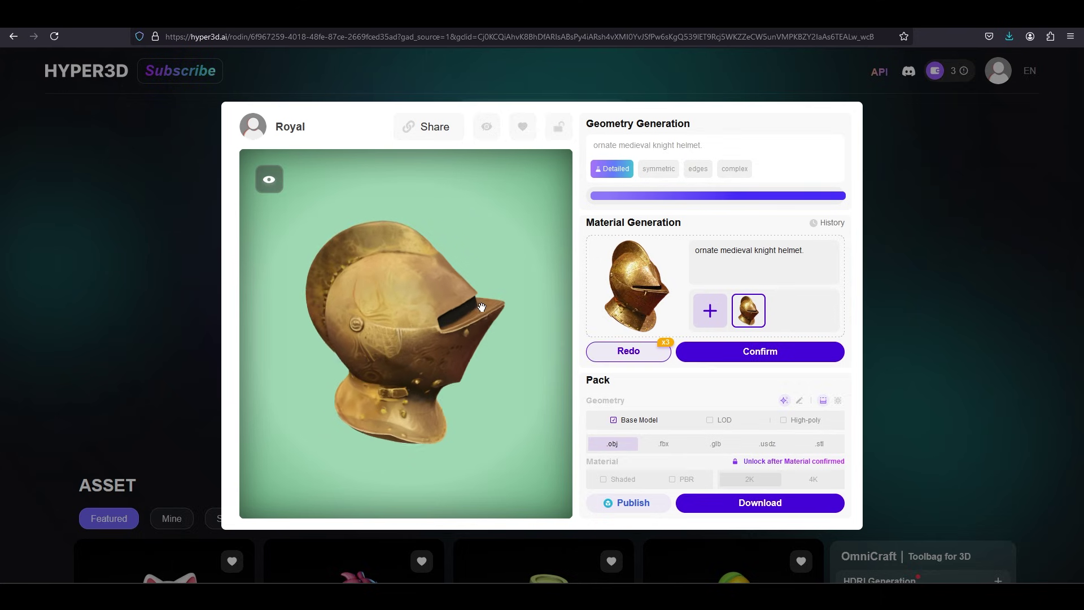
Rotate the Rodin knight helmet and zoom into its reference photo to compare them.
mouse_move(363, 273)
mouse_down()
mouse_move(337, 332)
mouse_move(238, 307)
mouse_move(353, 300)
mouse_move(352, 268)
mouse_up()
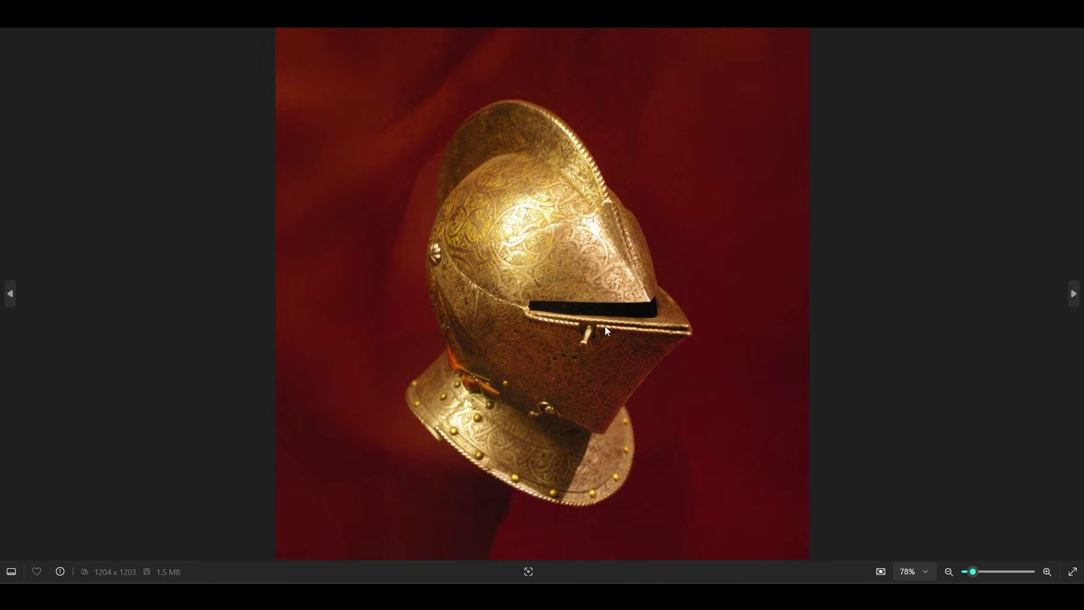
scroll(607, 330, up, 6)
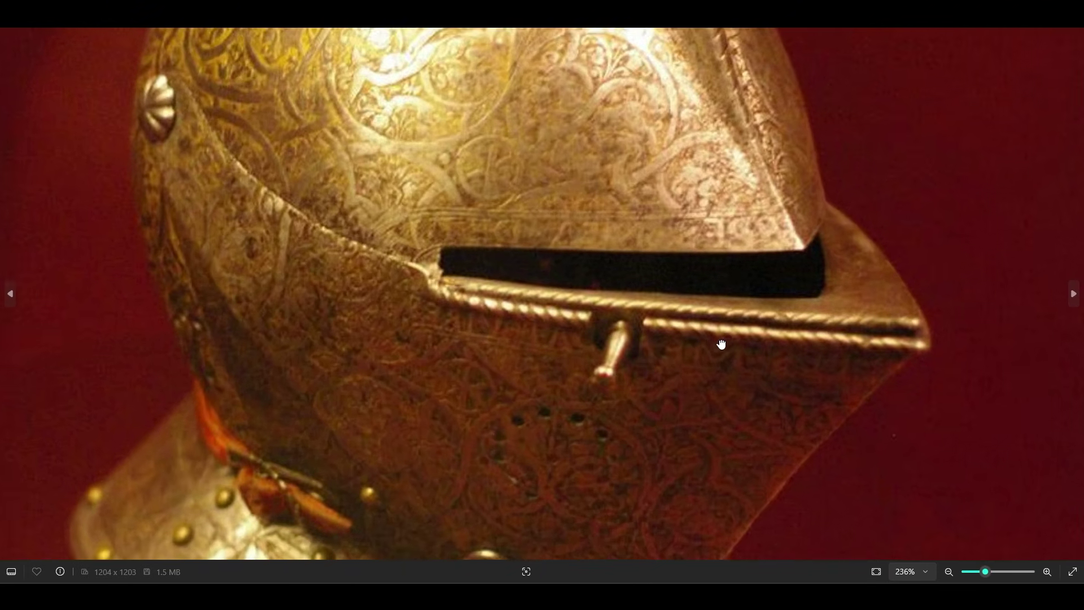
scroll(679, 284, down, 6)
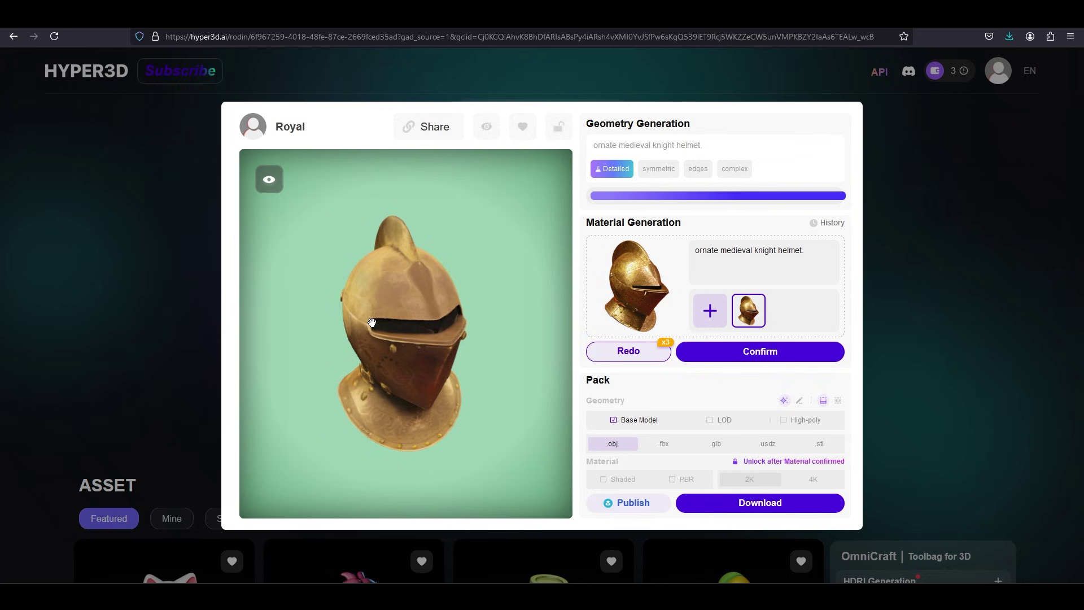
drag(372, 323, 428, 302)
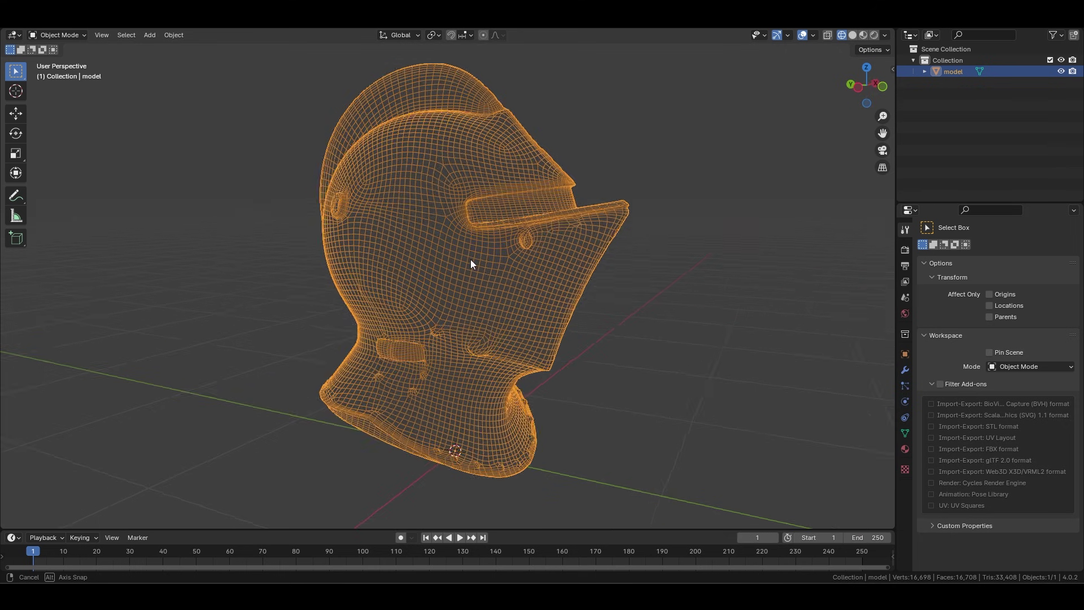
Orbit around the imported helmet's wireframe mesh in Blender.
middle_drag(469, 259, 561, 188)
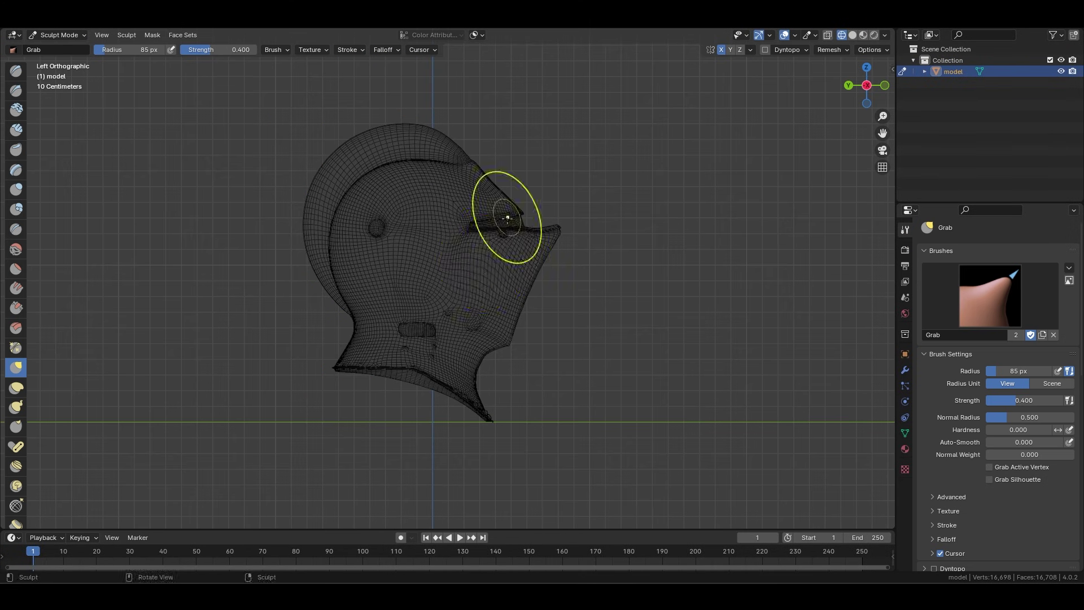
mouse_move(593, 248)
middle_down()
mouse_move(559, 271)
mouse_move(565, 282)
mouse_move(405, 246)
mouse_move(448, 235)
mouse_move(584, 271)
middle_up()
Advance four images to the full-body armored knight illustration and pan across it.
scroll(450, 238, up, 4)
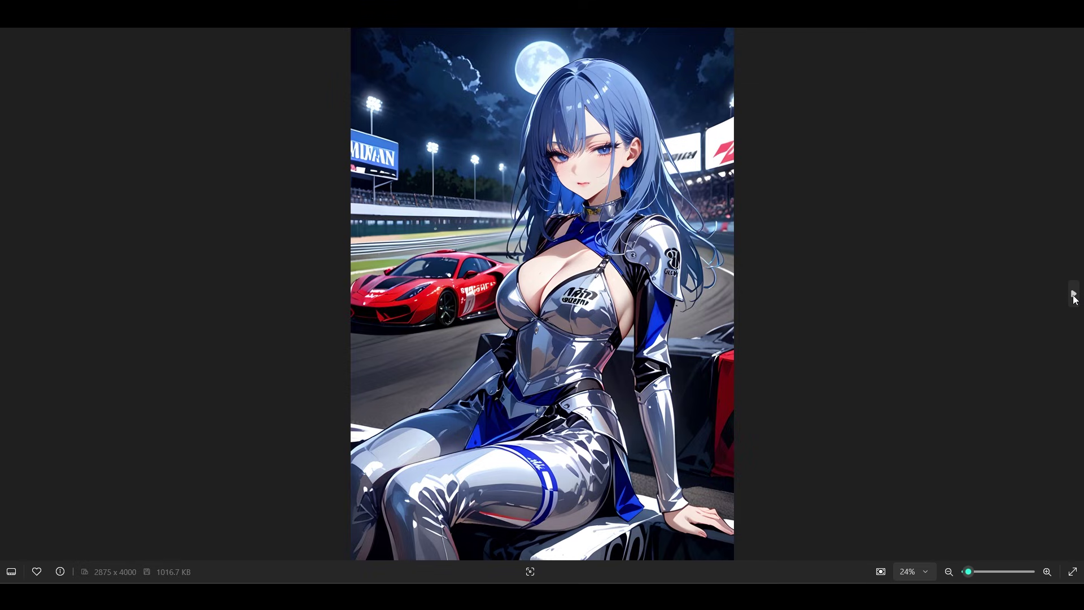
click(1075, 295)
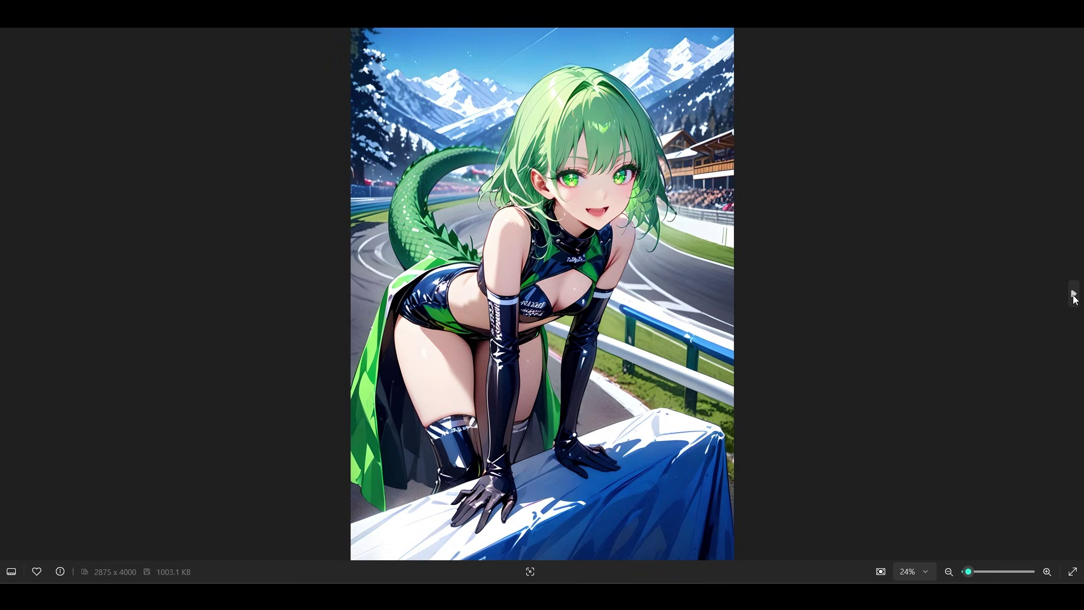
click(1075, 295)
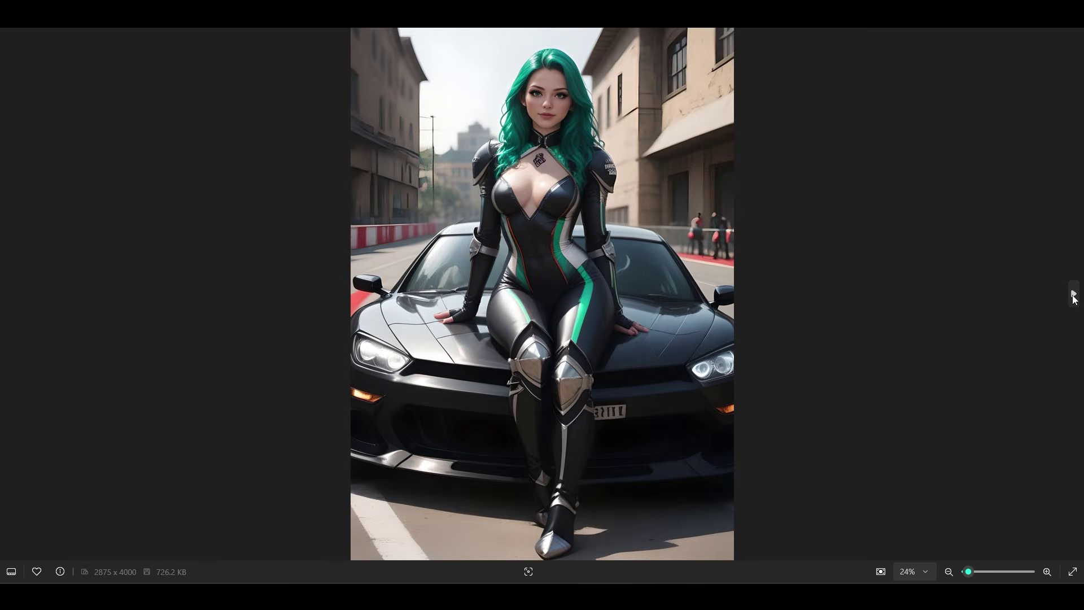
click(1075, 295)
click(1074, 295)
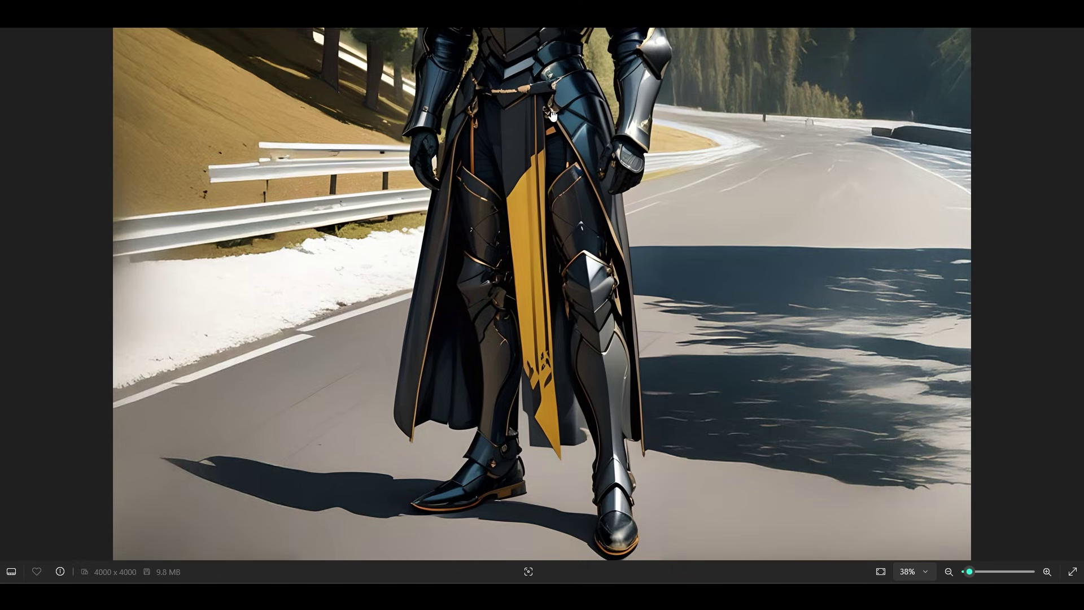
drag(581, 132, 598, 405)
scroll(663, 382, down, 3)
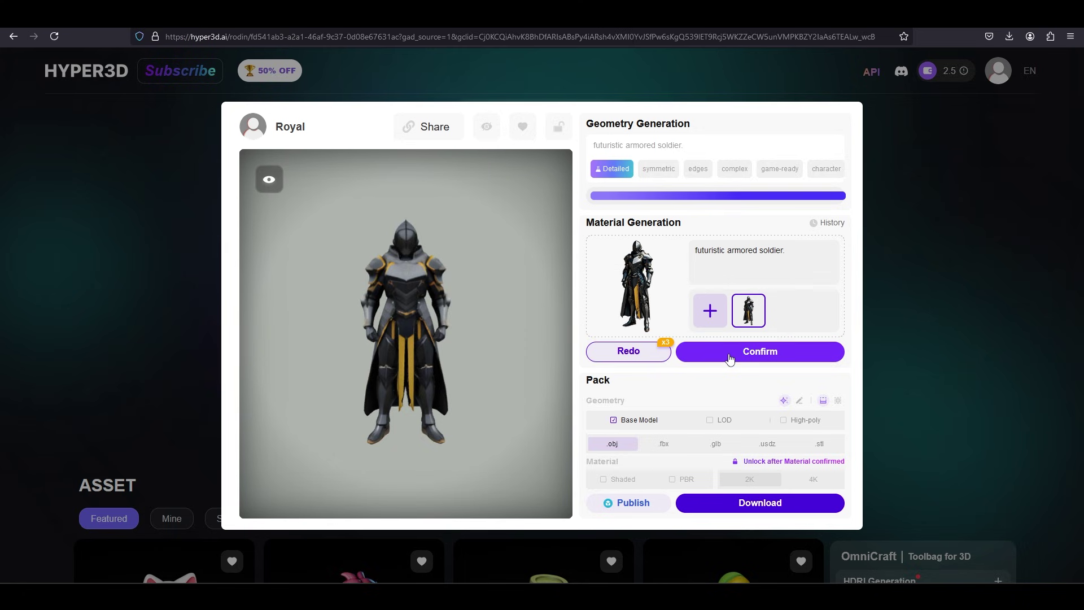
Confirm the futuristic armored soldier's material and start packing it as an .obj download.
click(730, 358)
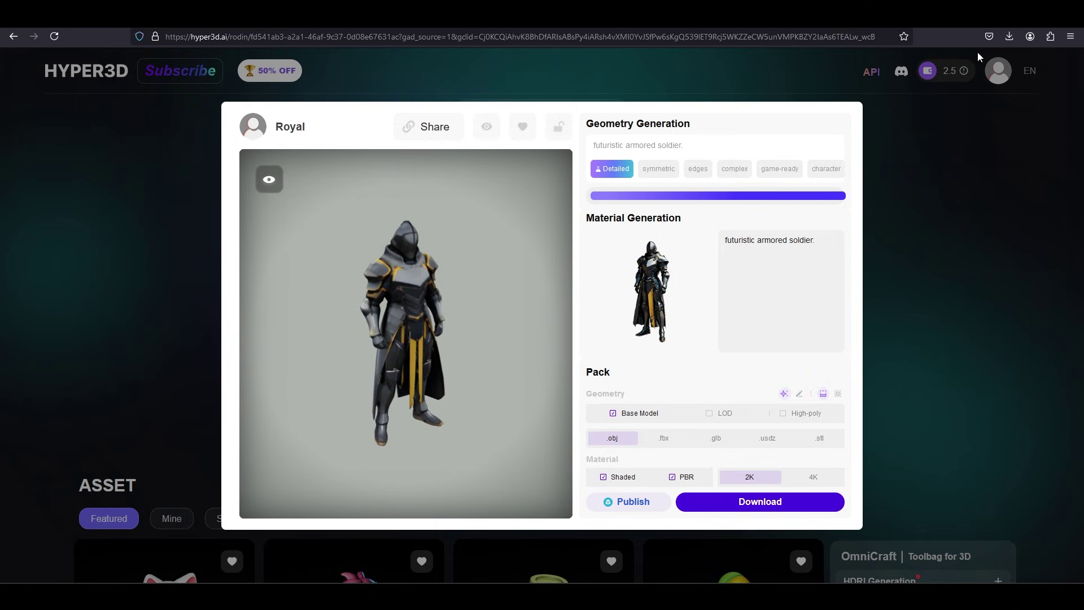
click(760, 502)
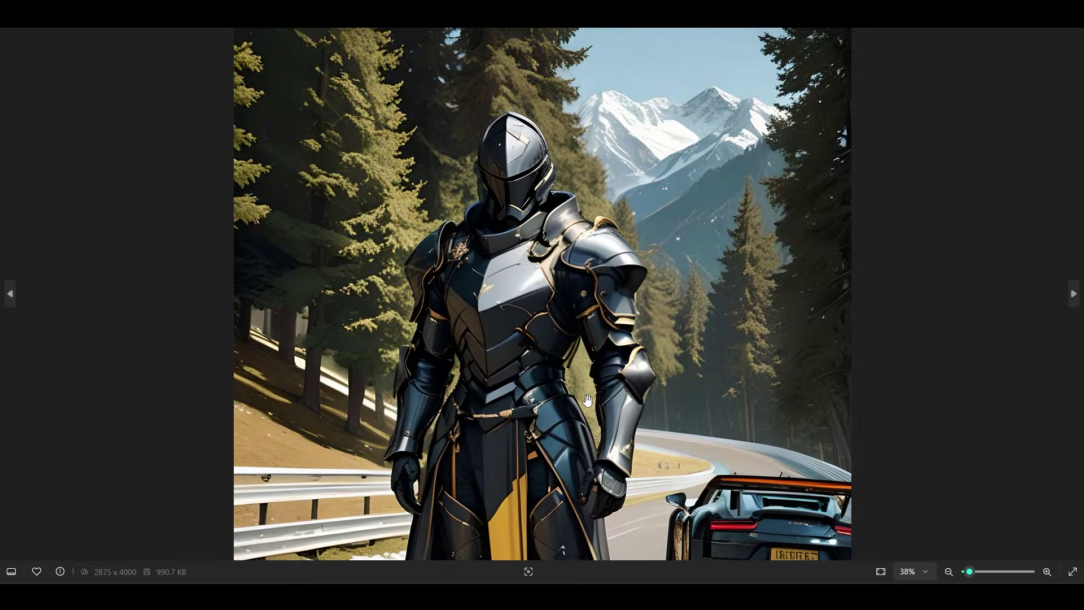
scroll(543, 365, up, 3)
scroll(544, 365, up, 2)
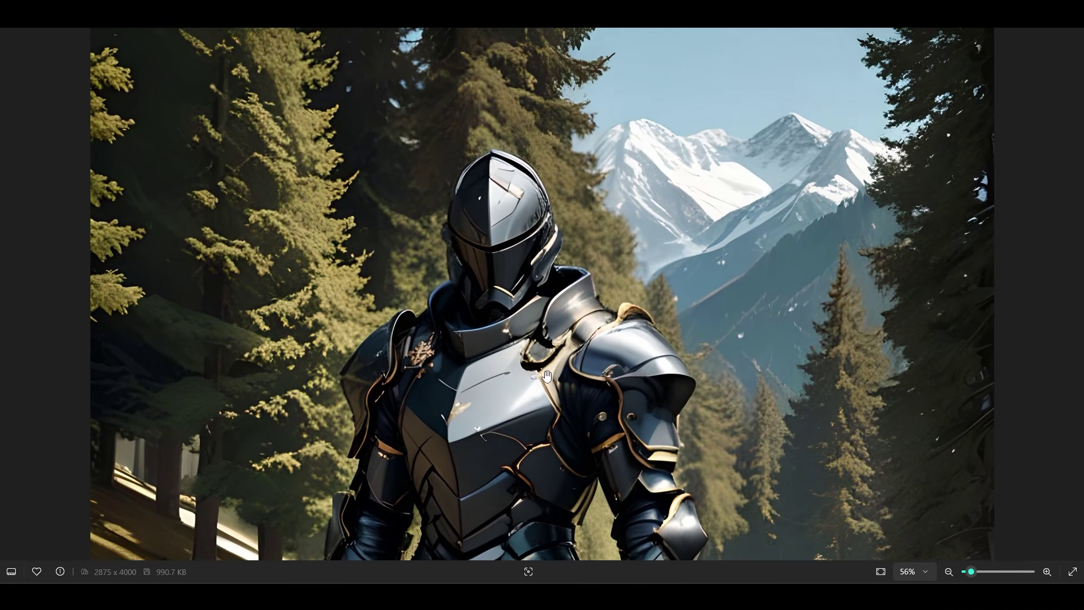
scroll(543, 366, up, 3)
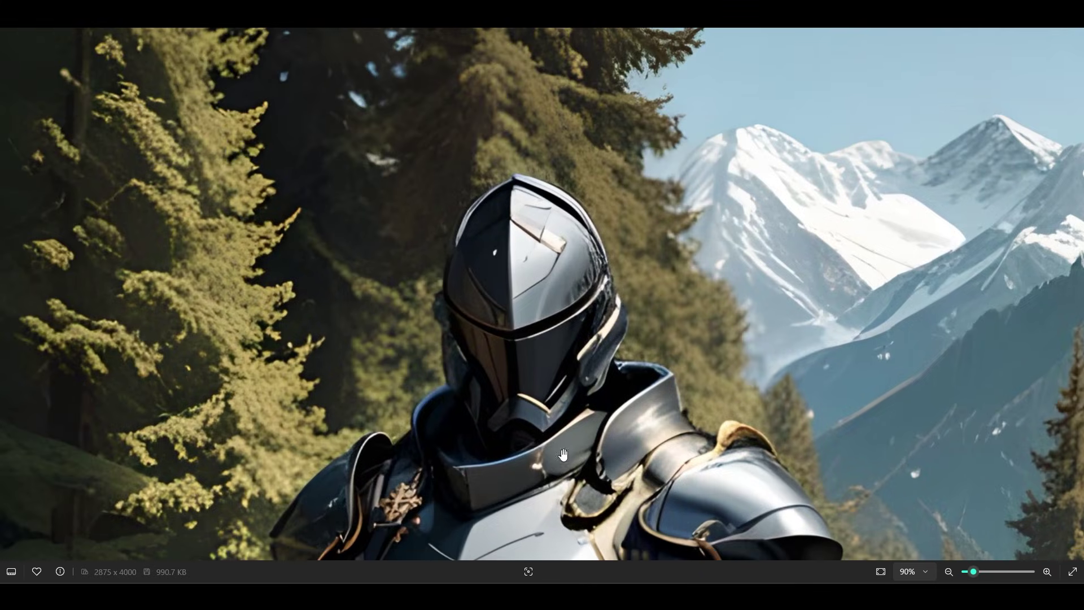
scroll(472, 260, down, 3)
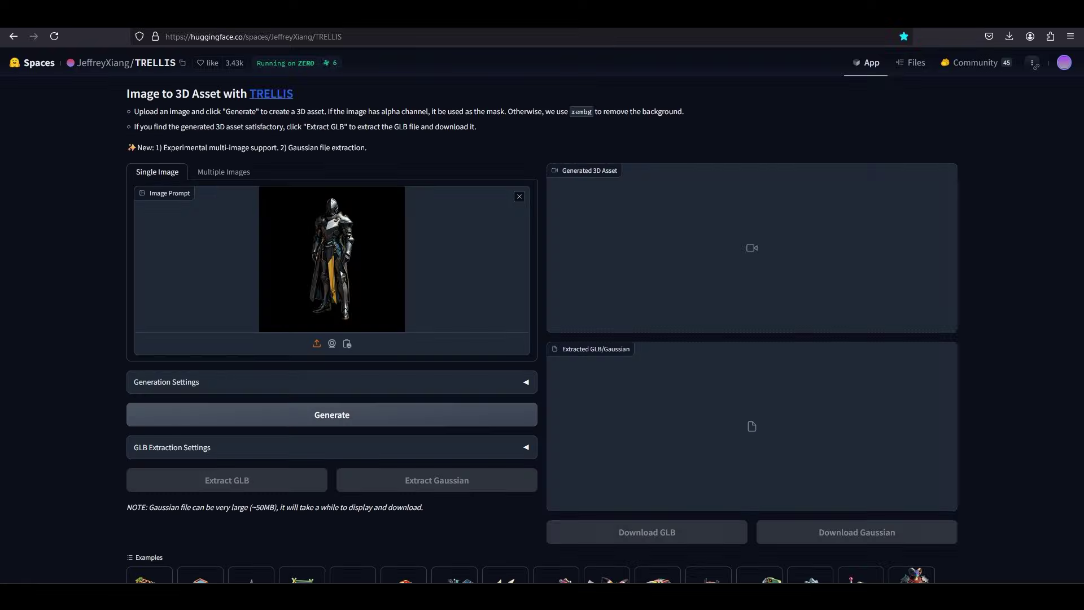
Generate the knight from the reference image in TRELLIS and extract it as a GLB.
click(334, 425)
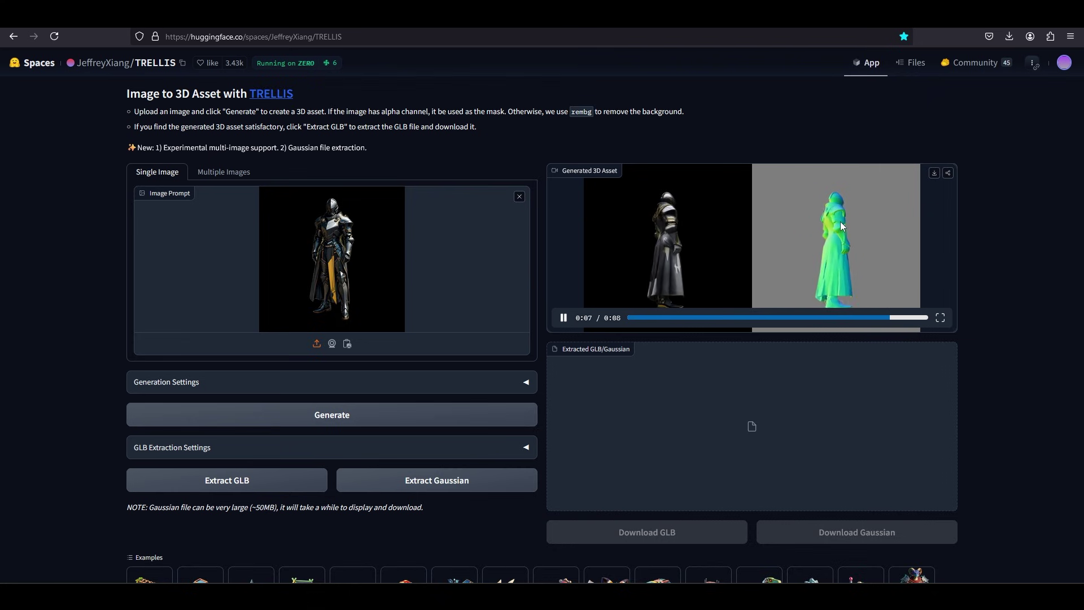
click(212, 485)
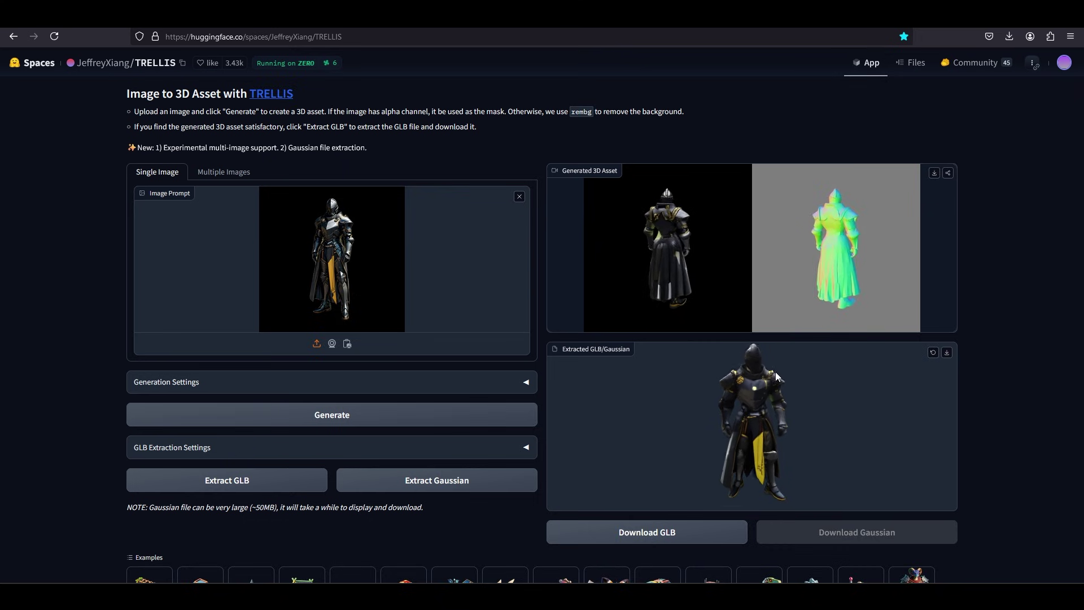
drag(777, 375, 734, 402)
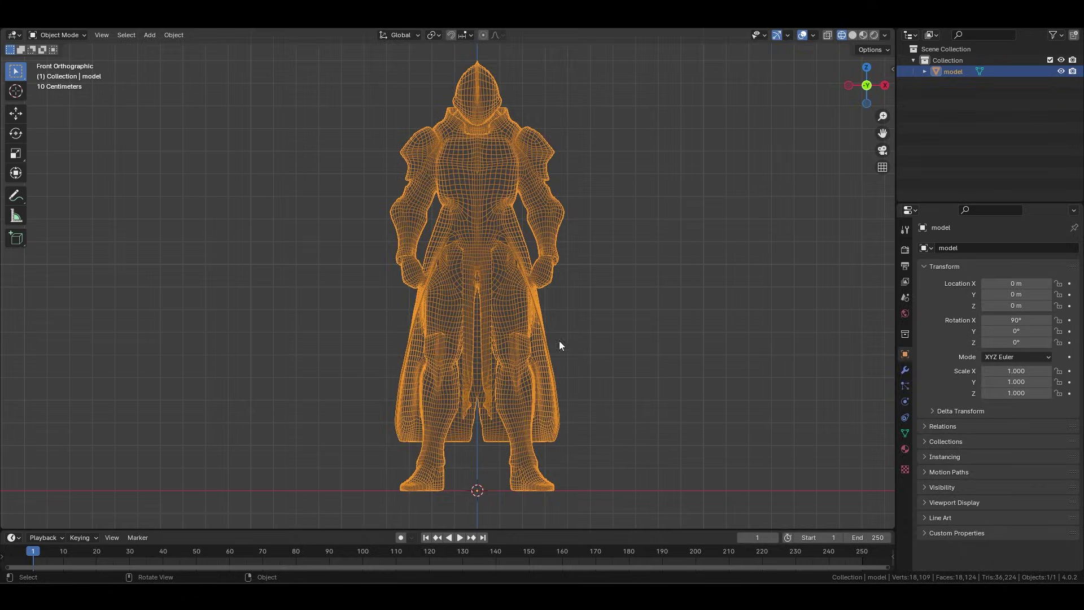
Orbit the extracted GLB knight to inspect its front, sides, back and underside.
middle_drag(559, 340, 591, 341)
middle_drag(333, 339, 528, 339)
middle_drag(368, 358, 528, 364)
scroll(504, 324, up, 3)
middle_drag(504, 320, 487, 284)
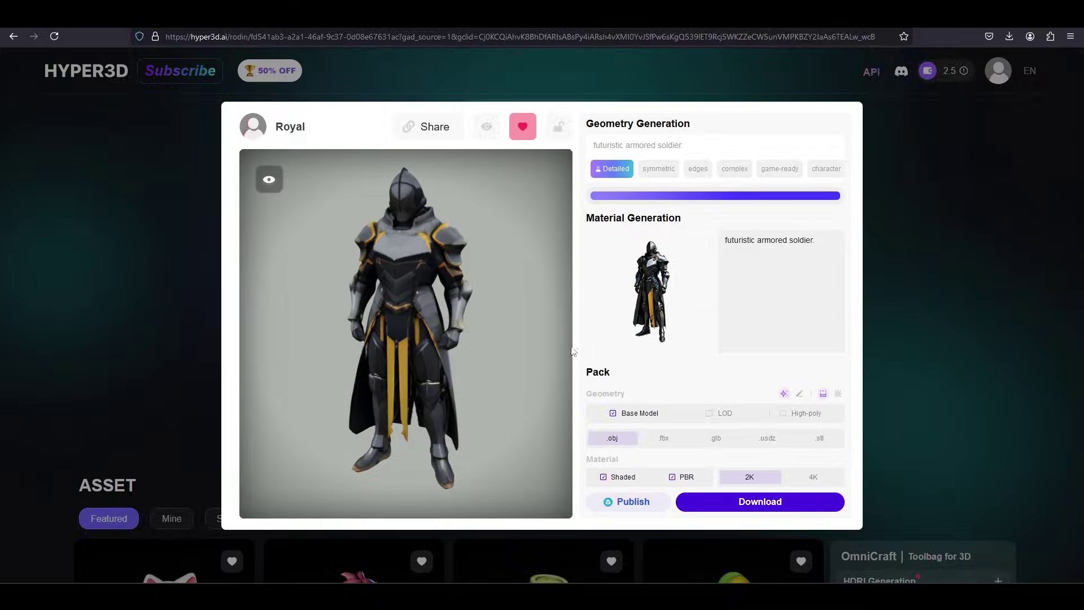
drag(559, 339, 509, 316)
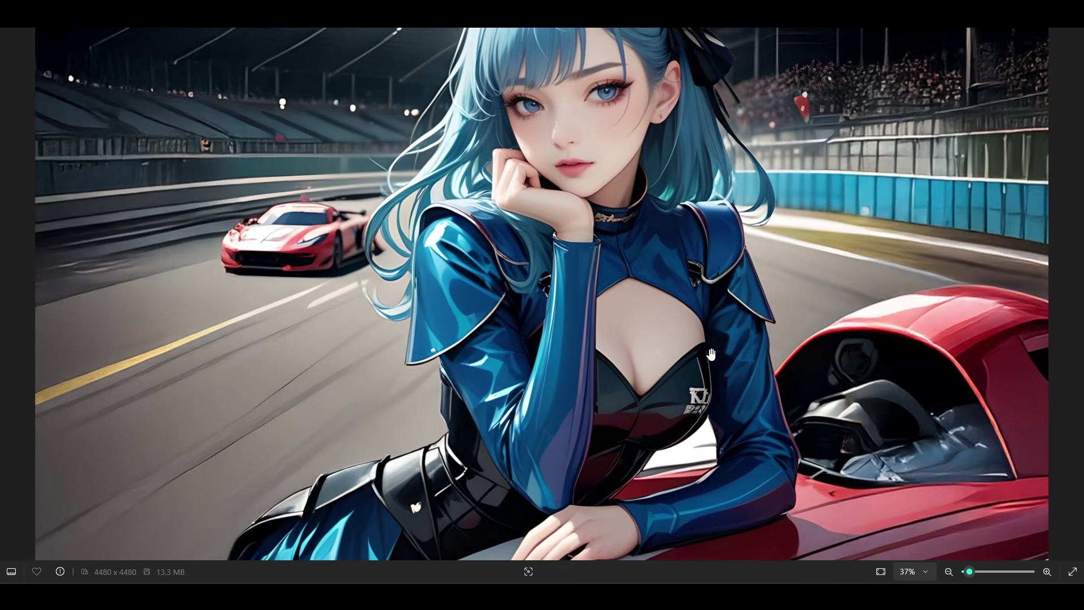
Generate a 3D model from the blue-haired anime girl race-track illustration.
scroll(711, 354, down, 3)
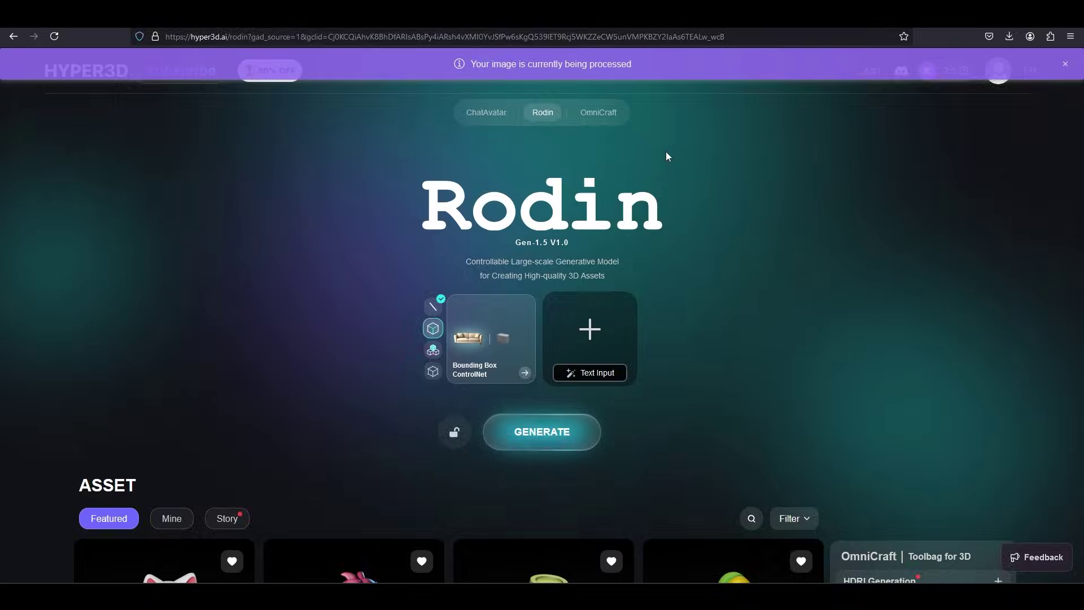
click(542, 433)
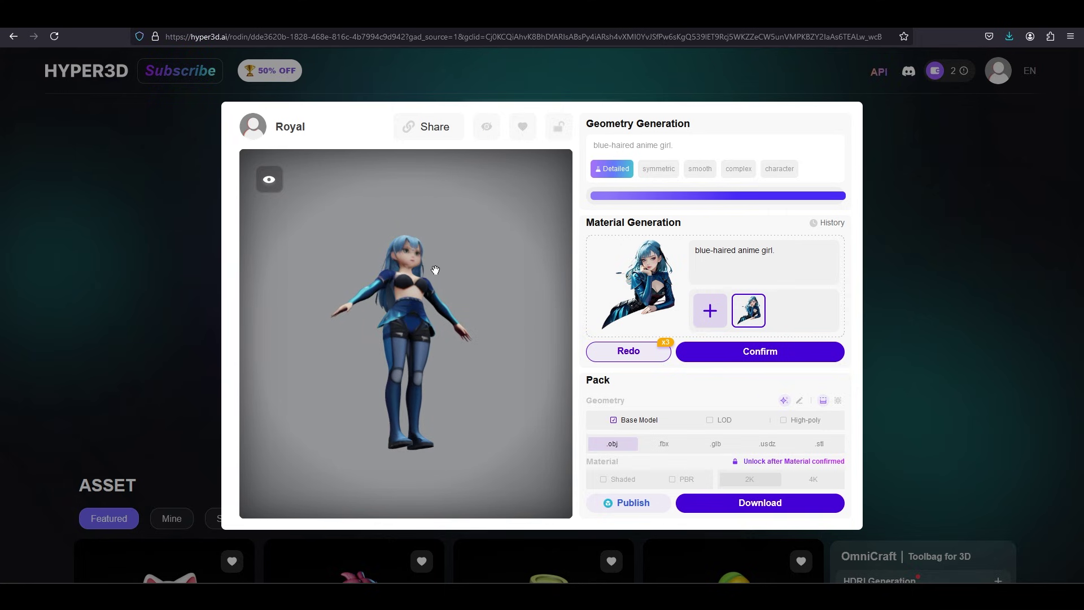
Confirm the armored woman's geometry to start material generation, then rotate her to a side view.
click(986, 167)
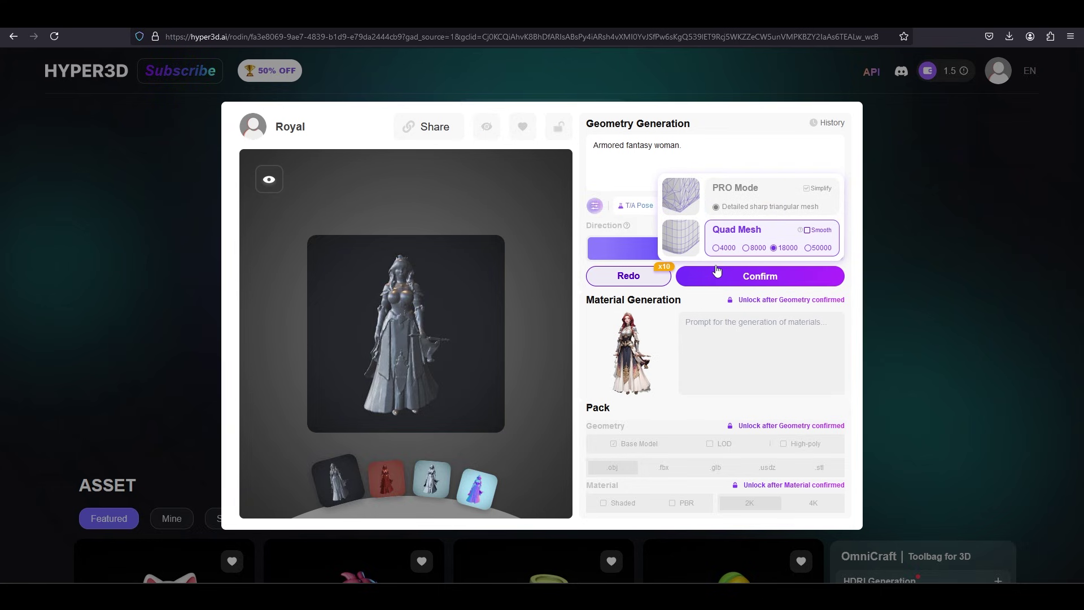
click(717, 274)
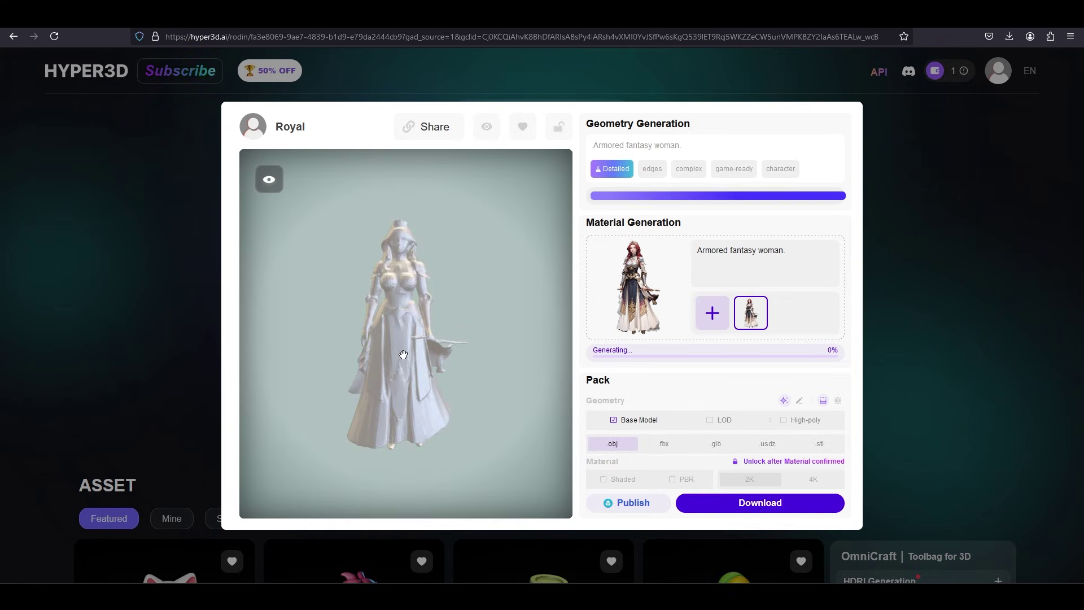
scroll(394, 286, up, 5)
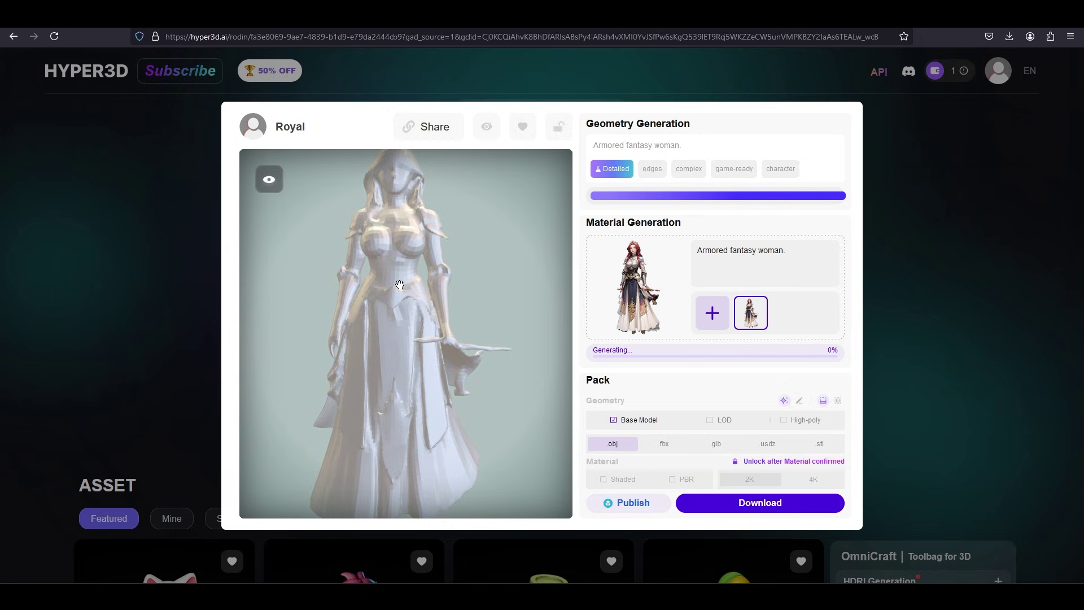
drag(400, 285, 423, 307)
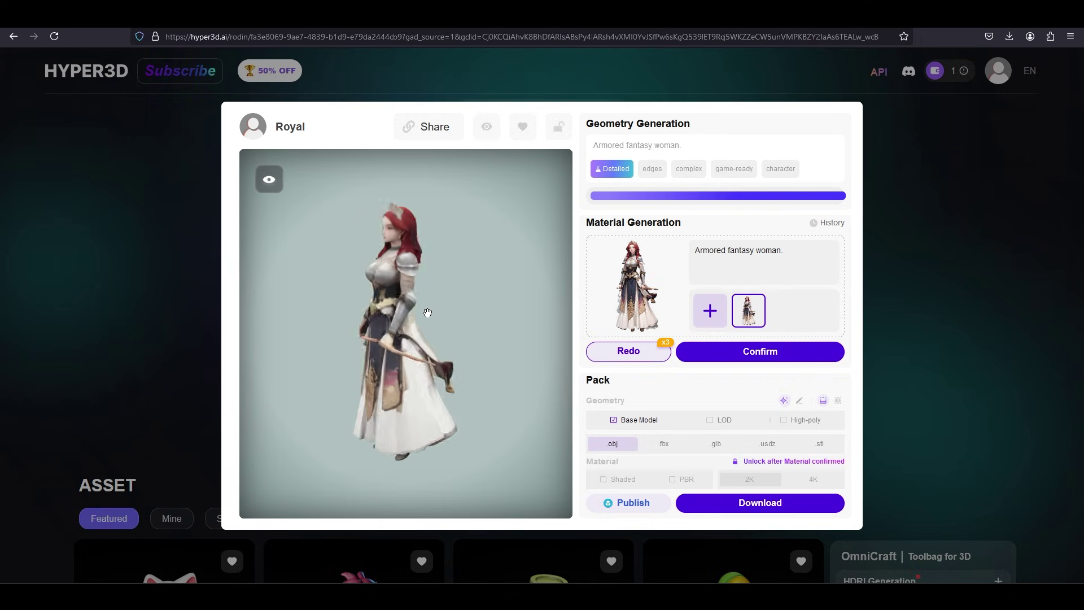
scroll(373, 323, up, 3)
drag(373, 324, 387, 352)
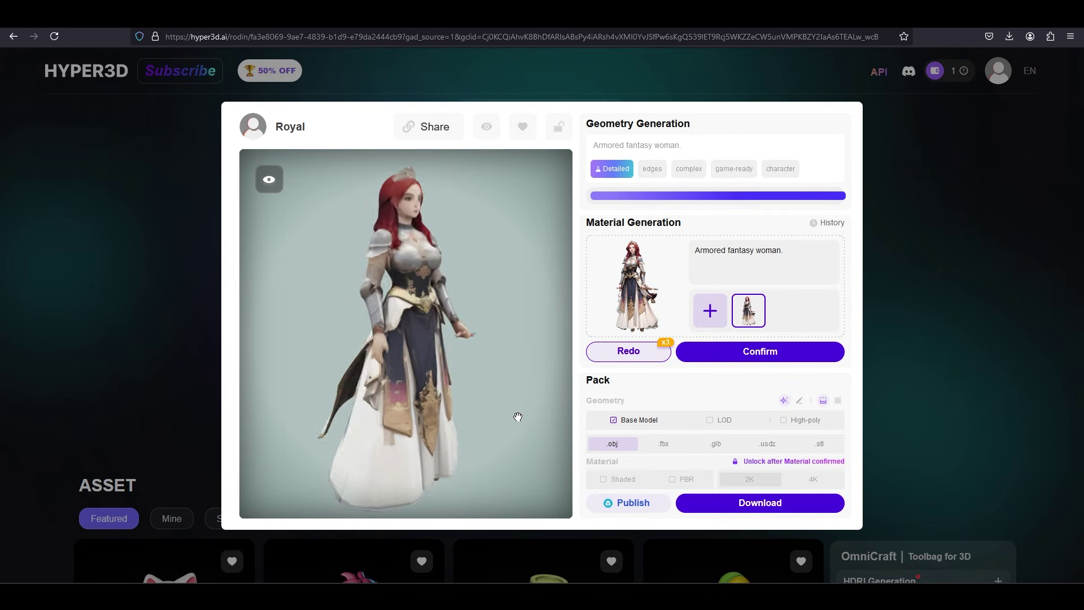
Confirm the armored woman's material for download, then rotate the shield model.
click(796, 508)
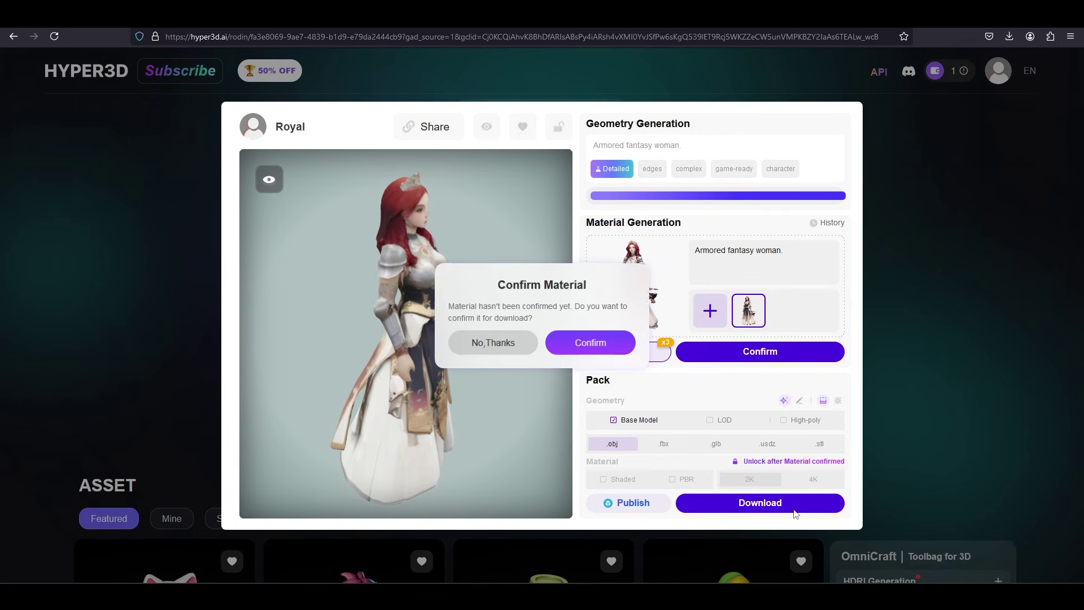
click(591, 341)
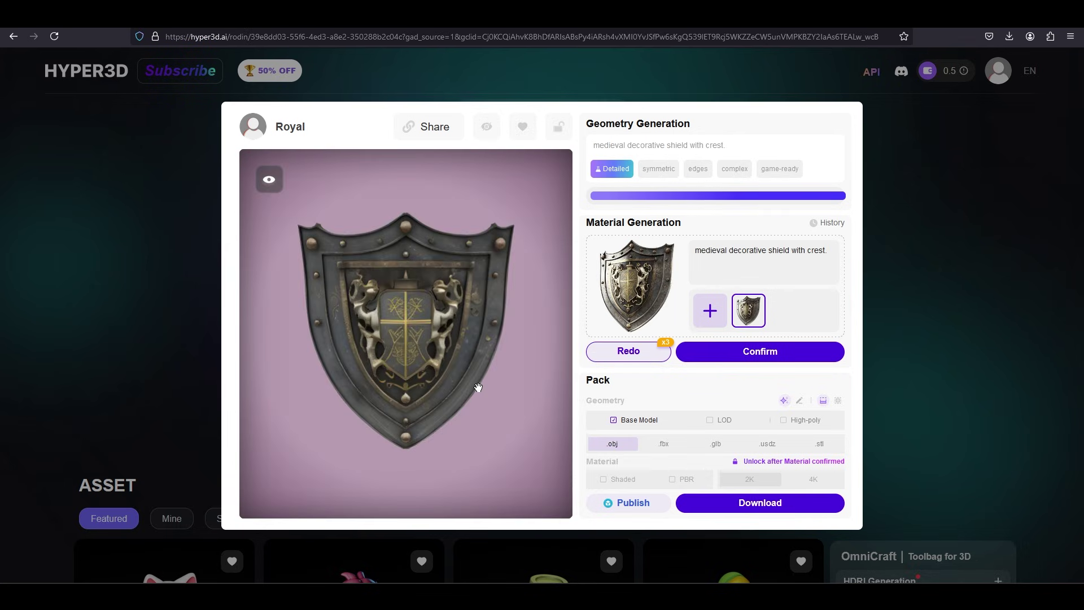
drag(478, 387, 717, 358)
Orbit the imported medieval knight helmet to inspect it from several angles.
scroll(422, 356, up, 3)
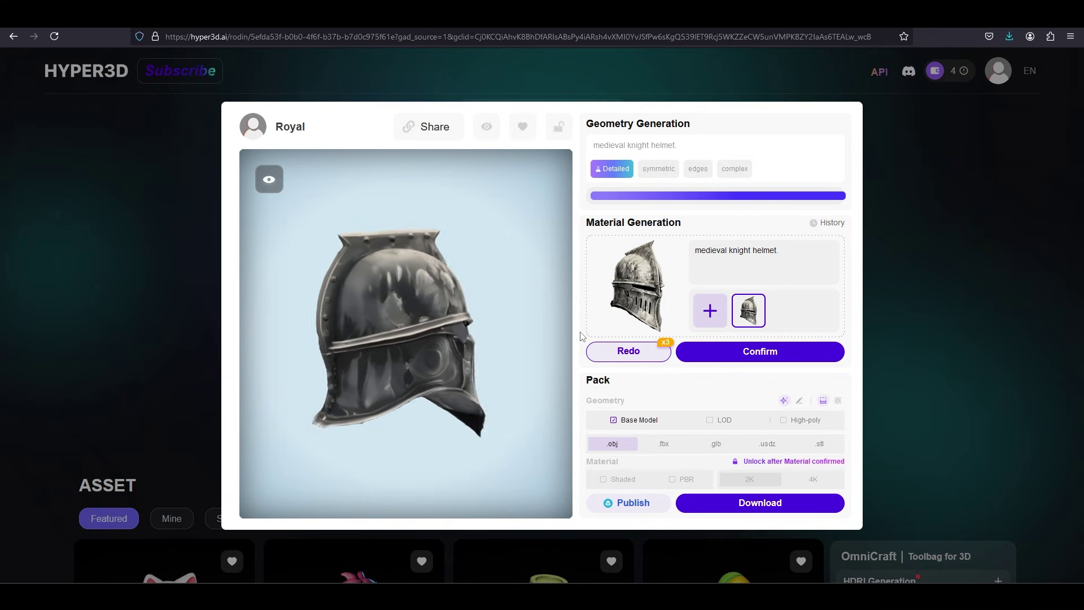
drag(559, 342, 456, 340)
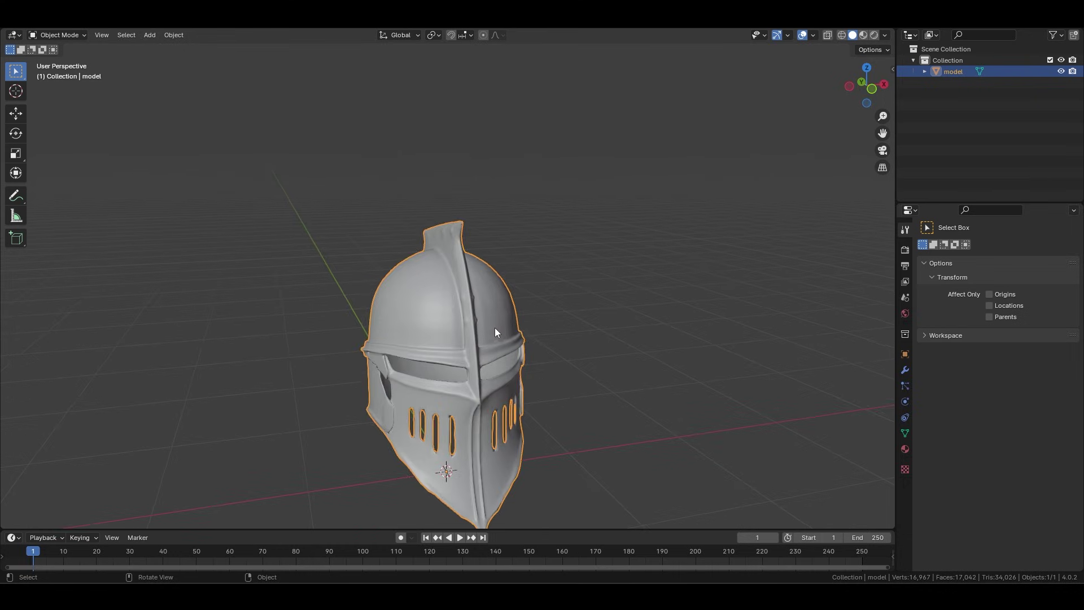
middle_drag(495, 327, 588, 297)
Show the helmet as wireframe with X-ray off and orbit to a front view.
click(836, 35)
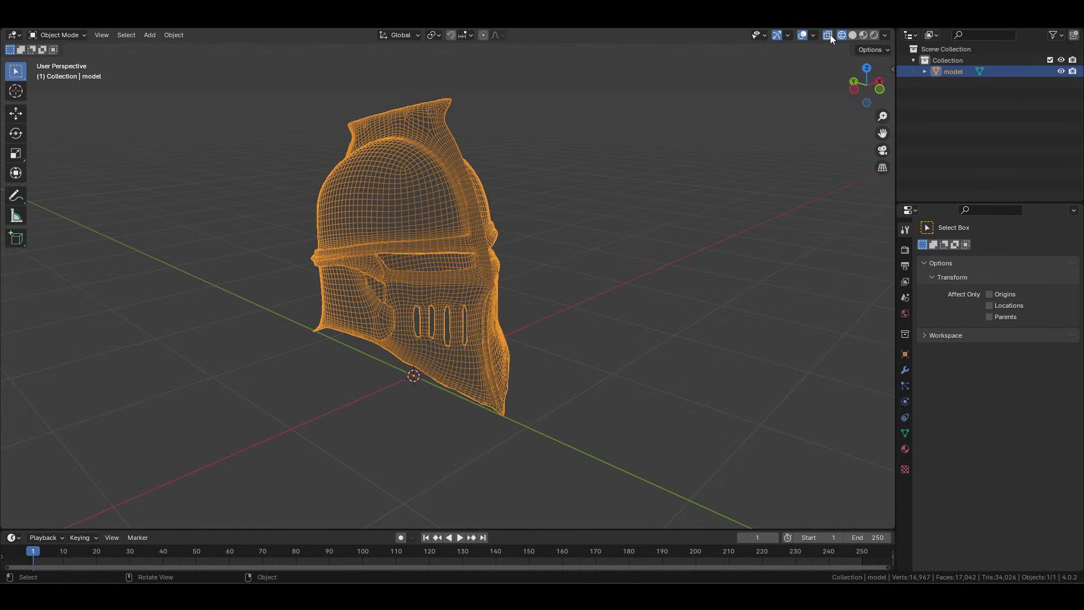
click(829, 36)
middle_drag(498, 247, 489, 275)
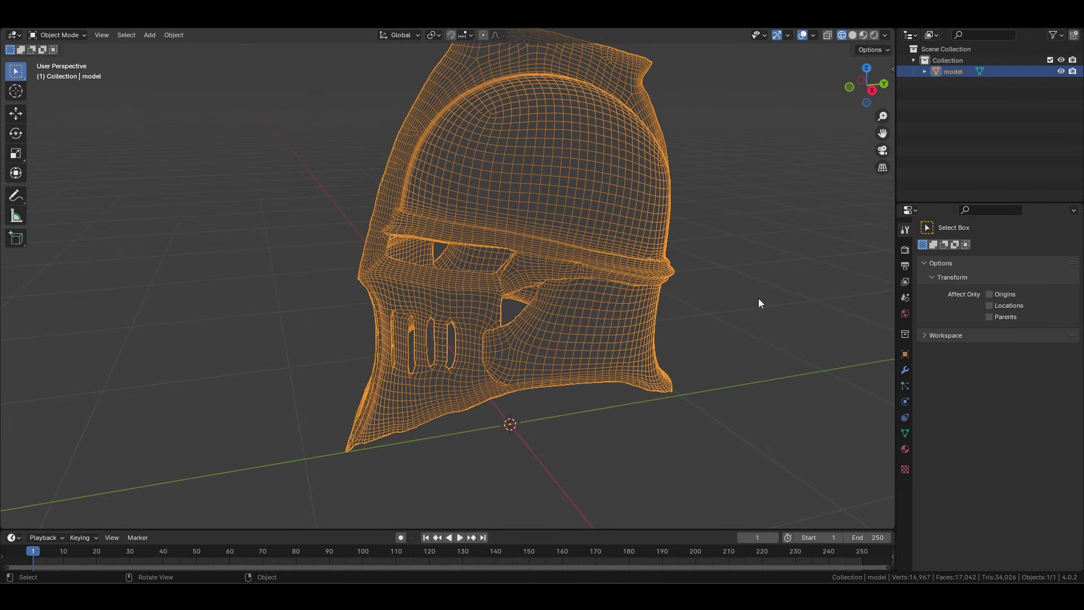
click(761, 272)
middle_drag(761, 272, 767, 77)
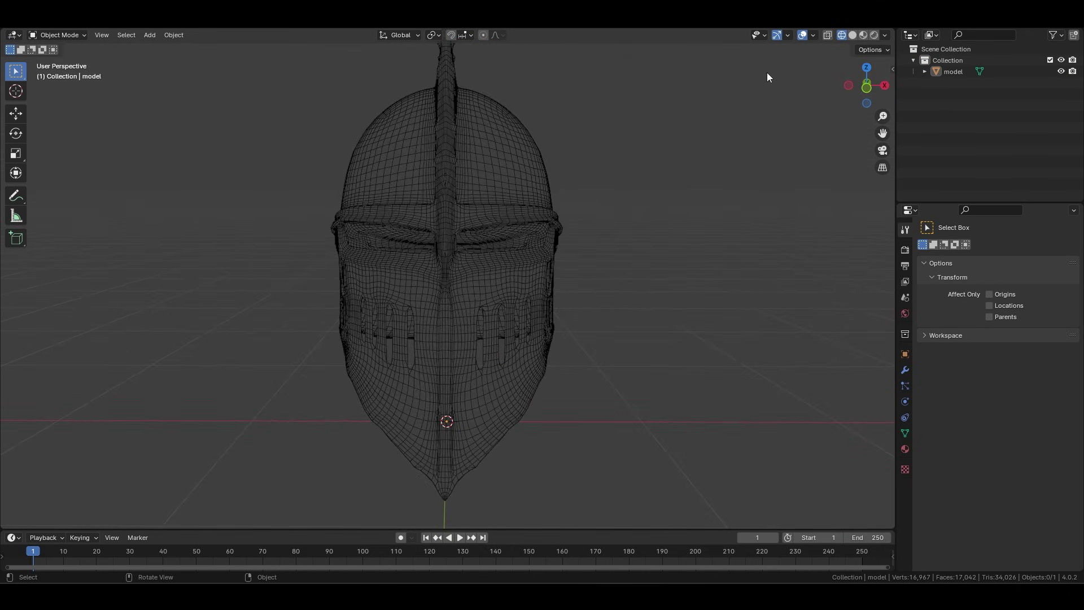
View the helmet as a solid surface from the side, then return to wireframe.
click(853, 36)
middle_drag(532, 271, 634, 242)
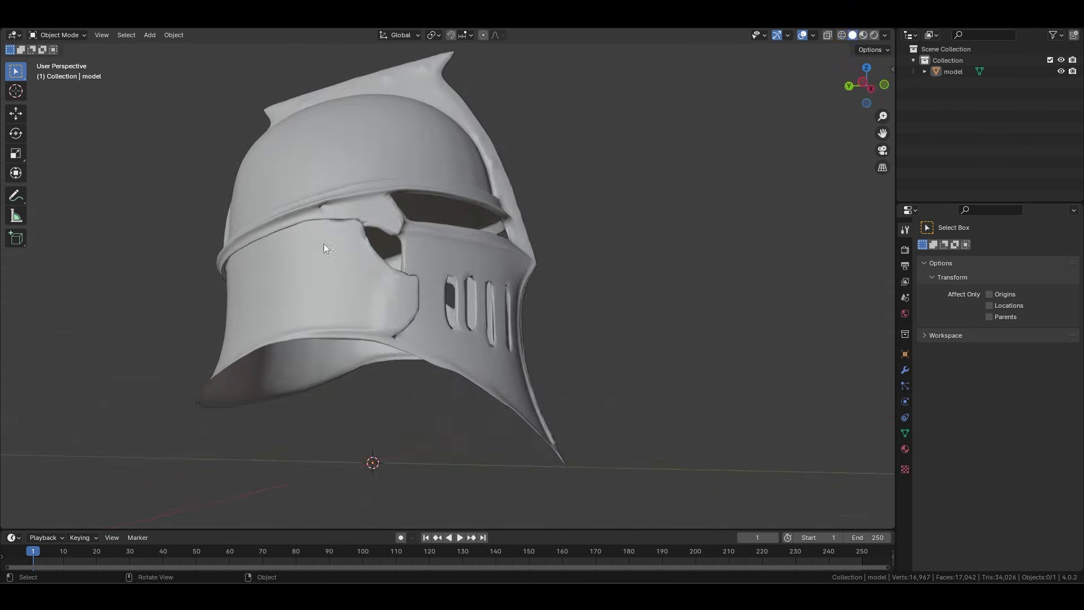
click(841, 35)
Select the helmet again.
click(507, 243)
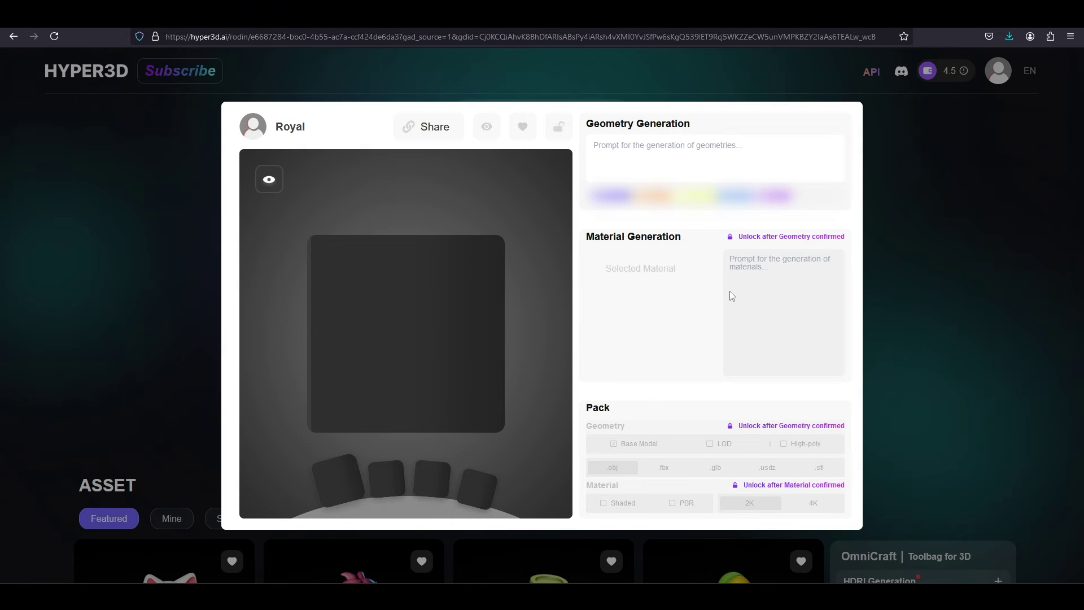